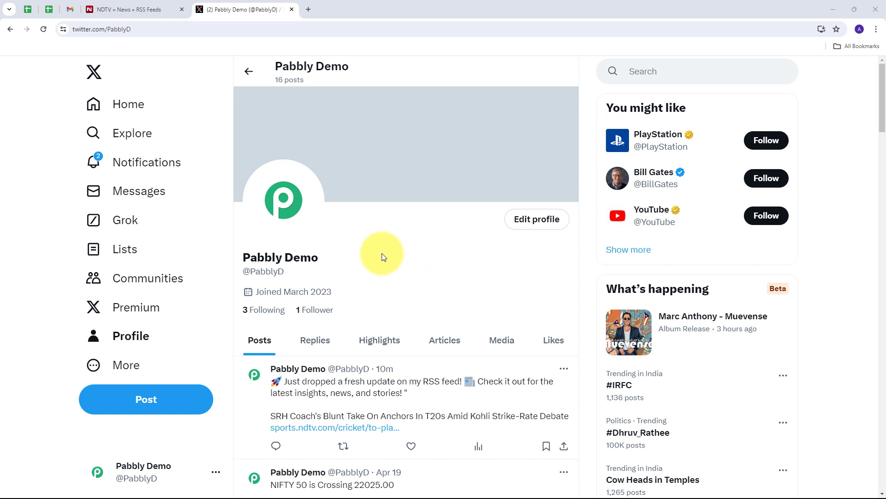
Go to pabbly.com/connect in a new browser tab and sign in to reach the Pabbly Connect dashboard
click(309, 9)
text(pa)
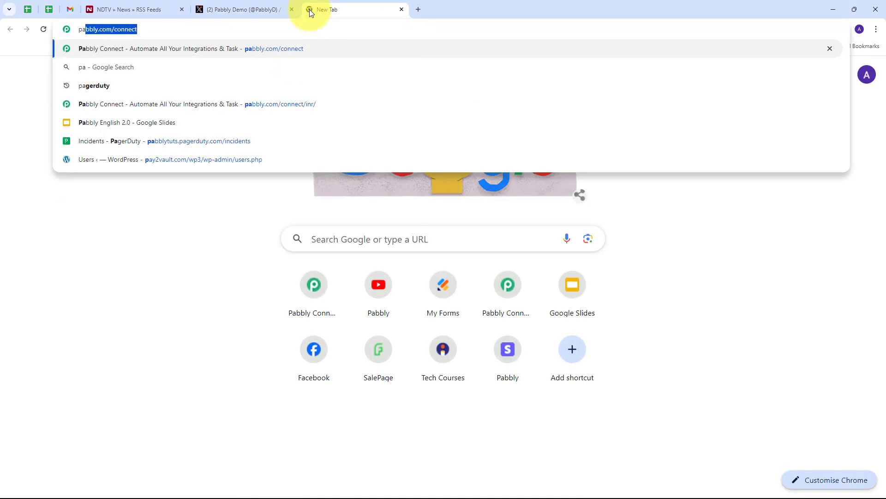
text(bbly.com/co)
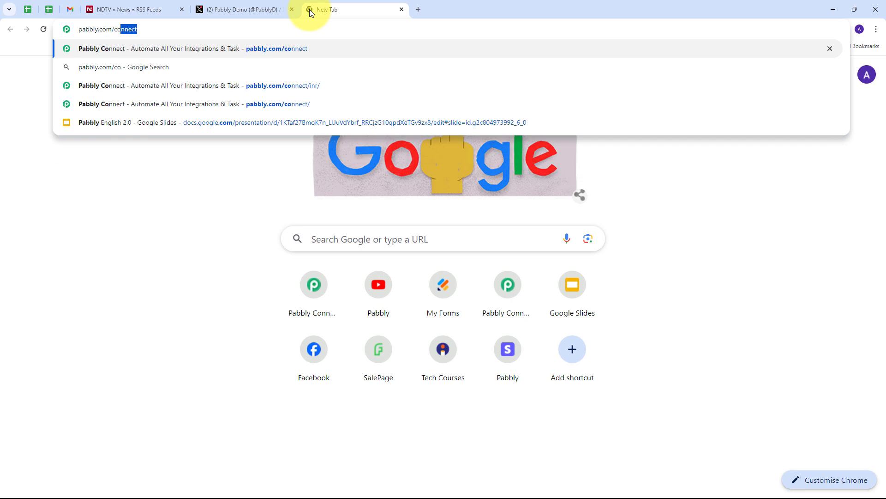
key(Return)
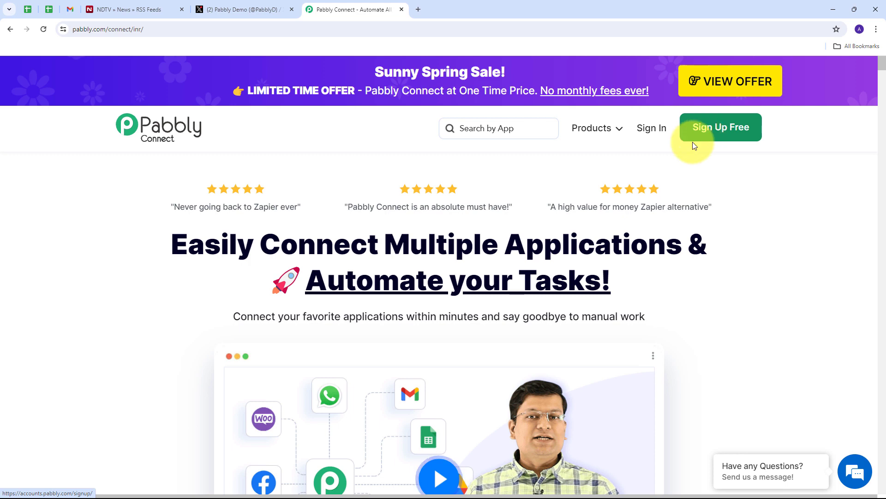
click(645, 132)
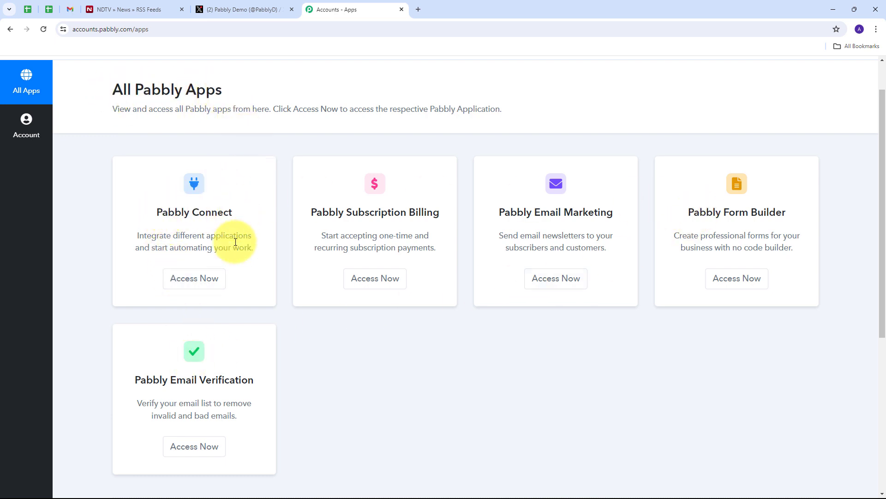
click(204, 278)
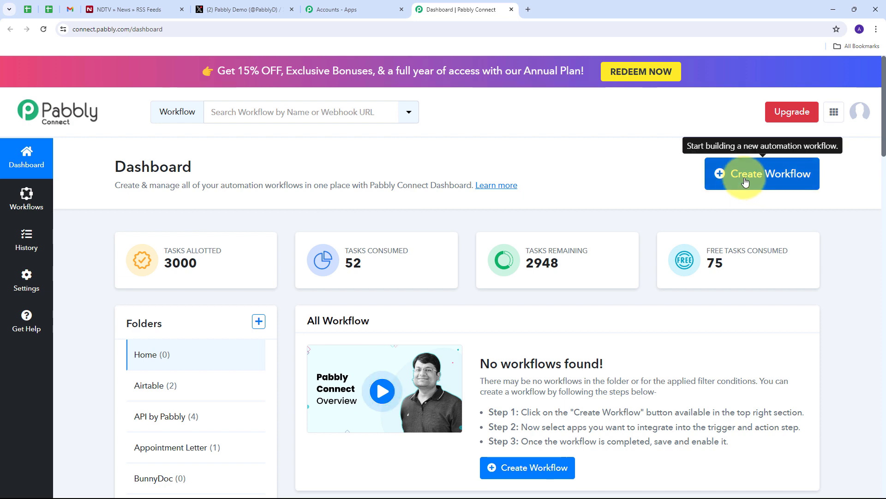
Create a workflow named "Automate Tweeting from RSS Feeds with Pabbly Connect" in the RSS Feed folder
click(736, 191)
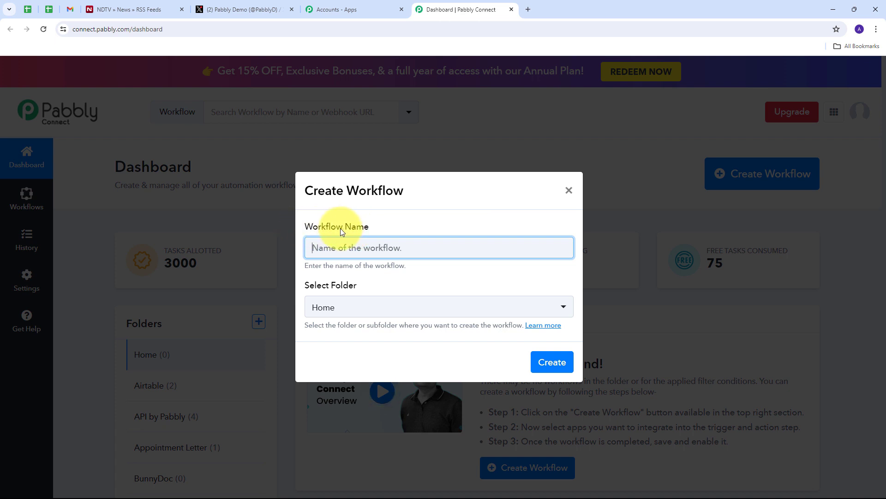
text(Automate Tweeting from RSS Feeds with Pabbly Connect)
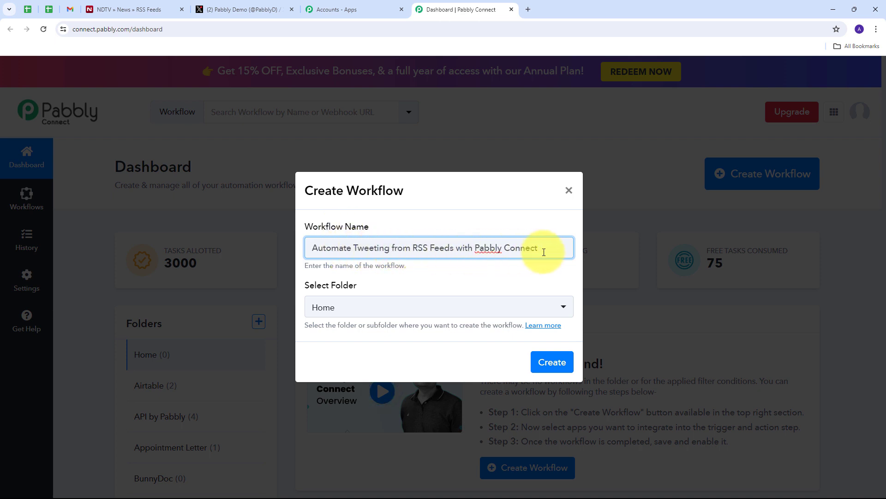
click(431, 280)
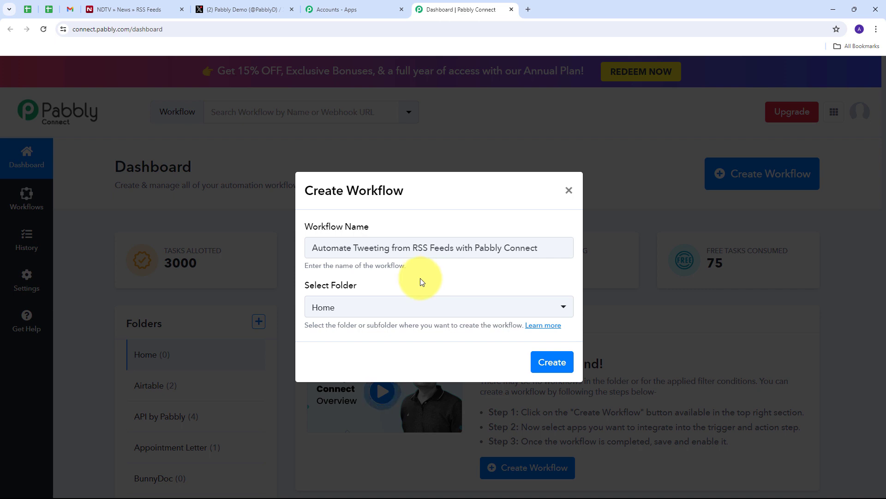
click(395, 305)
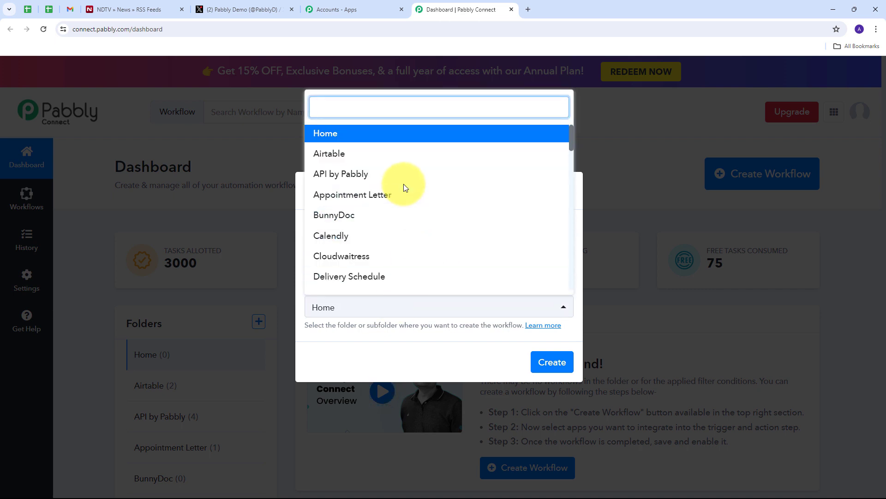
scroll(404, 185, down, 6)
scroll(404, 187, down, 8)
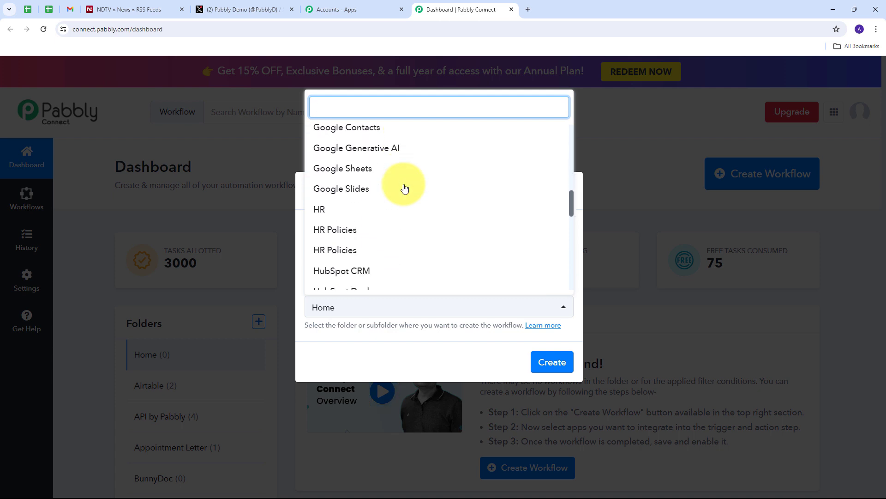
scroll(405, 187, down, 2)
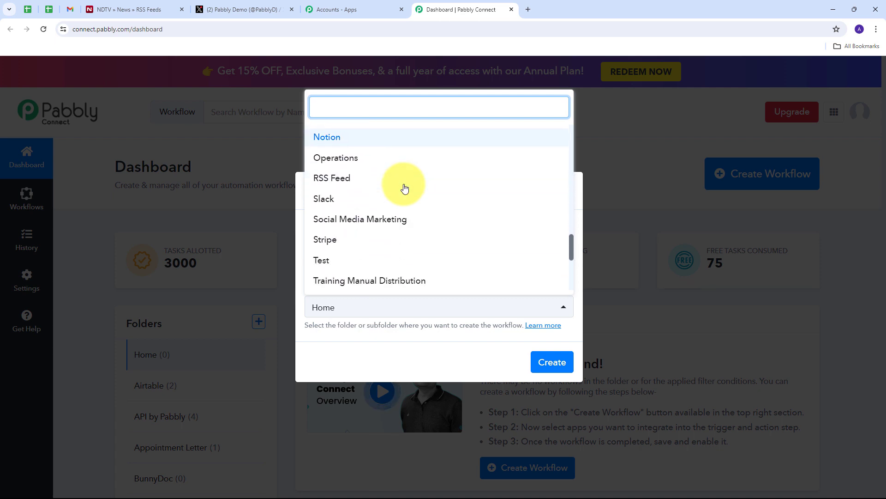
click(338, 185)
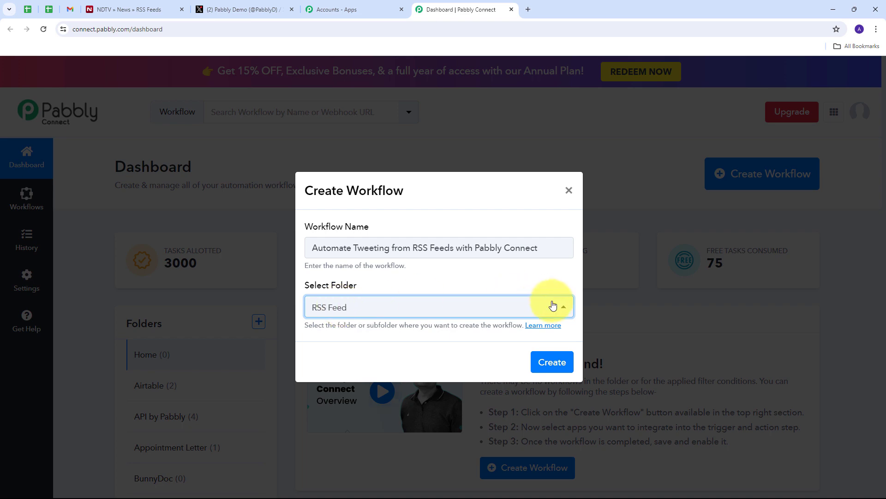
click(549, 362)
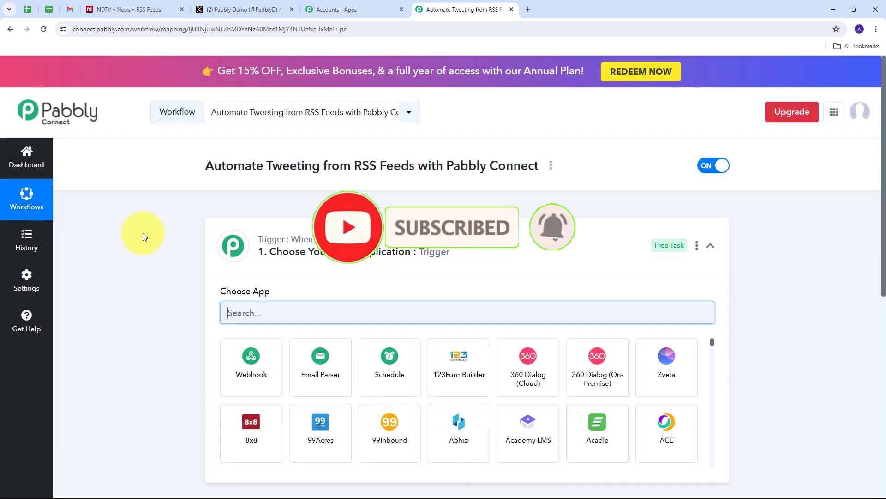
Set the workflow's trigger to RSS by Pabbly with the New Item in Feed event and connect it
scroll(159, 205, down, 2)
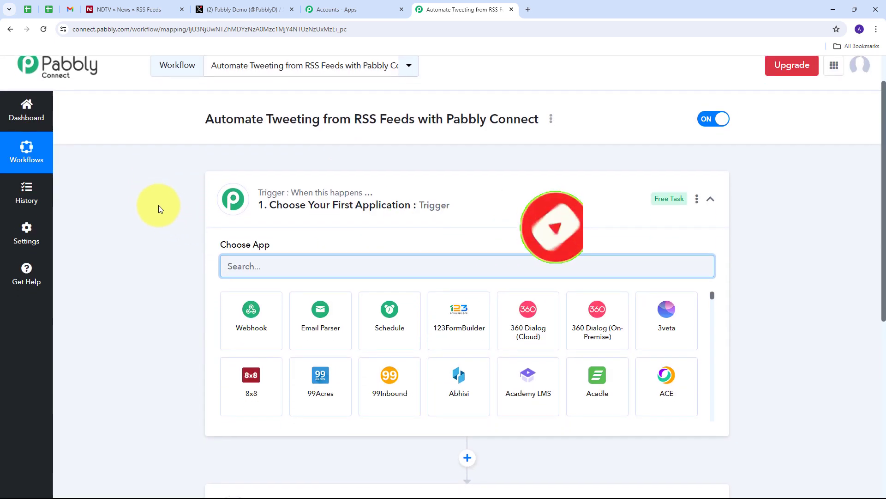
scroll(159, 205, down, 1)
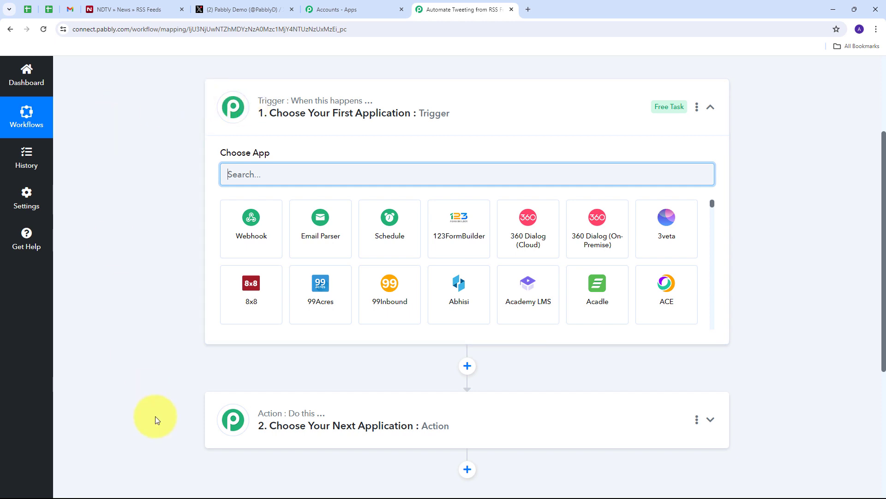
mouse_move(261, 103)
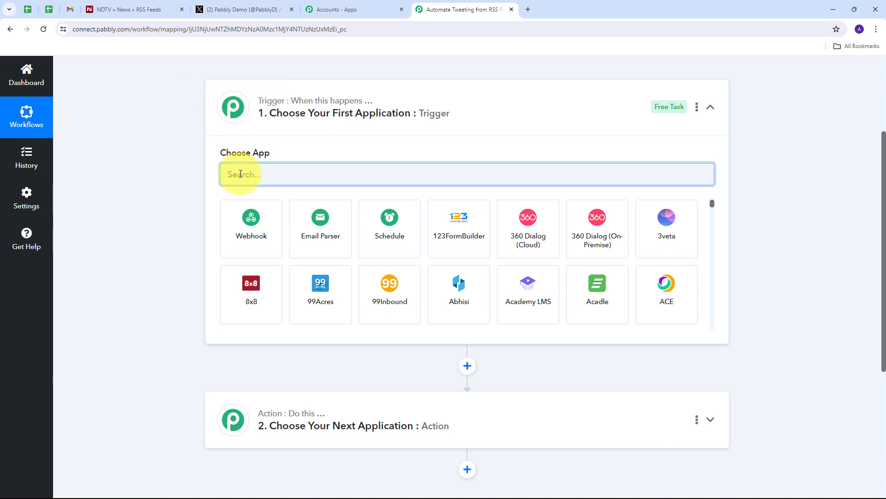
text(RSS)
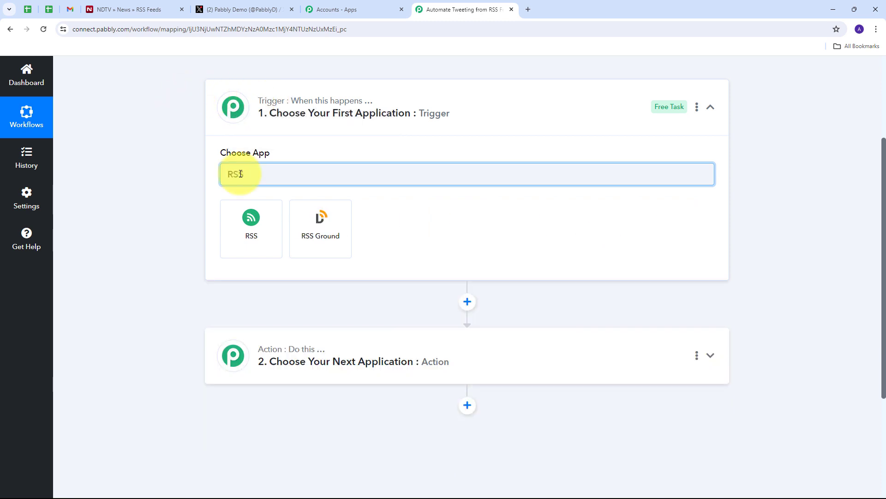
click(258, 233)
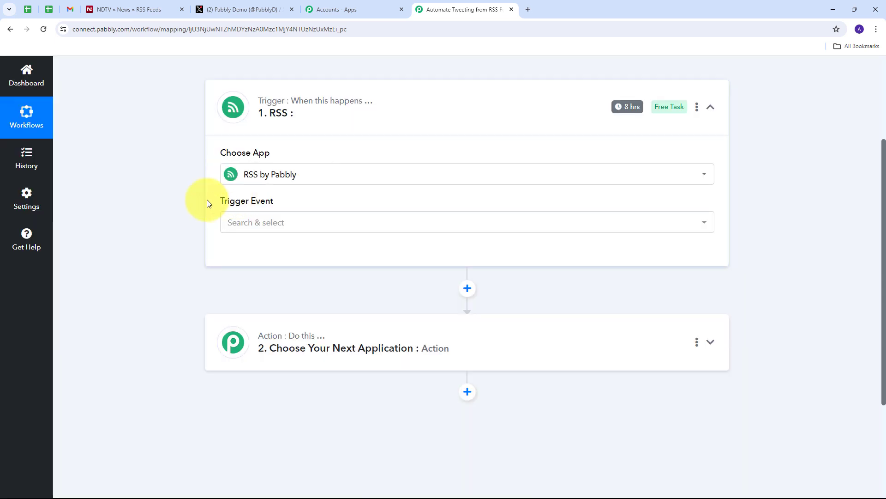
click(379, 223)
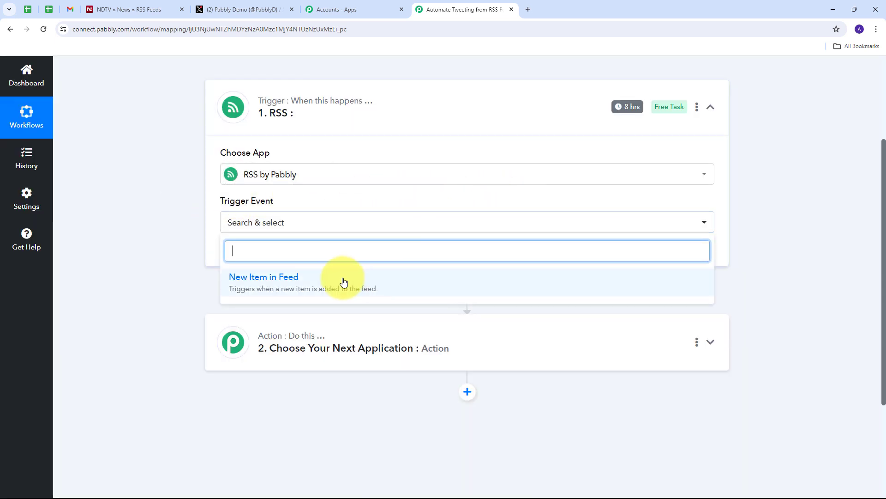
click(286, 284)
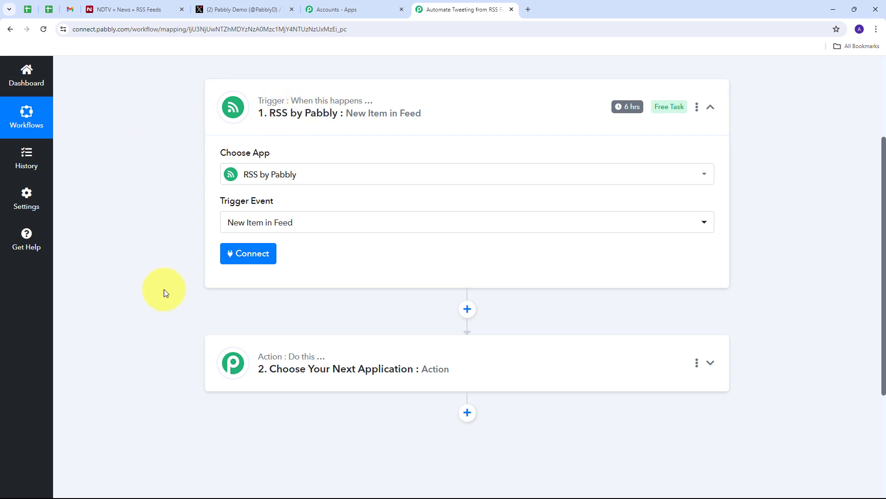
click(240, 254)
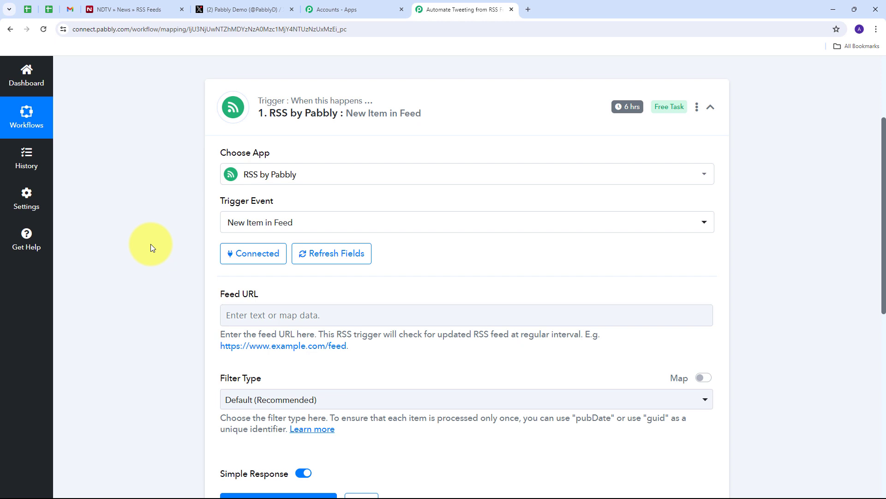
Open the Cricket feed from NDTV's RSS page and copy its full URL
scroll(292, 284, down, 1)
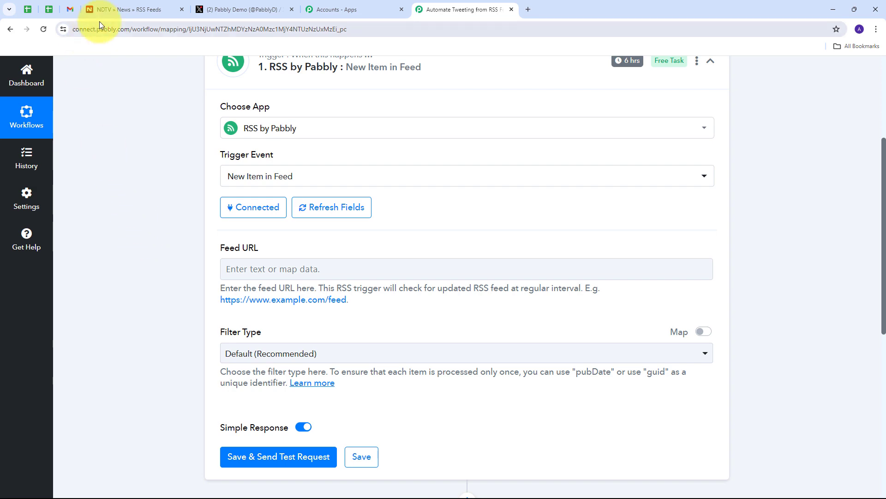
click(105, 10)
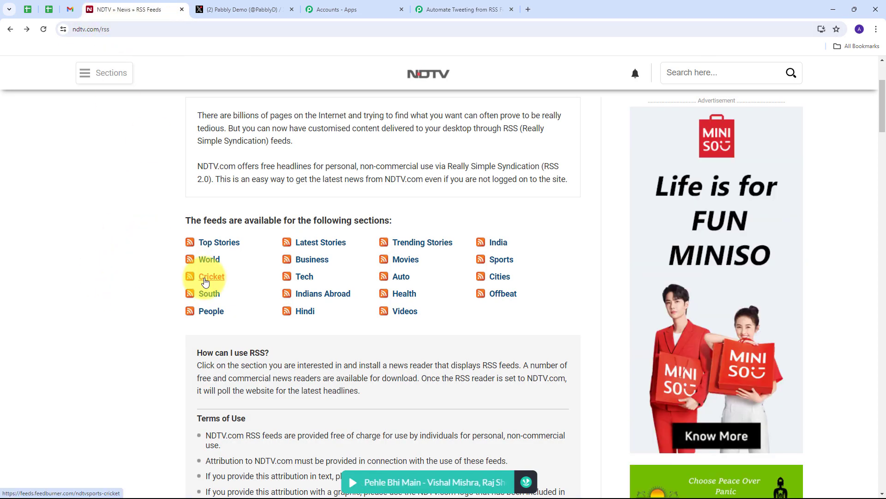
click(211, 279)
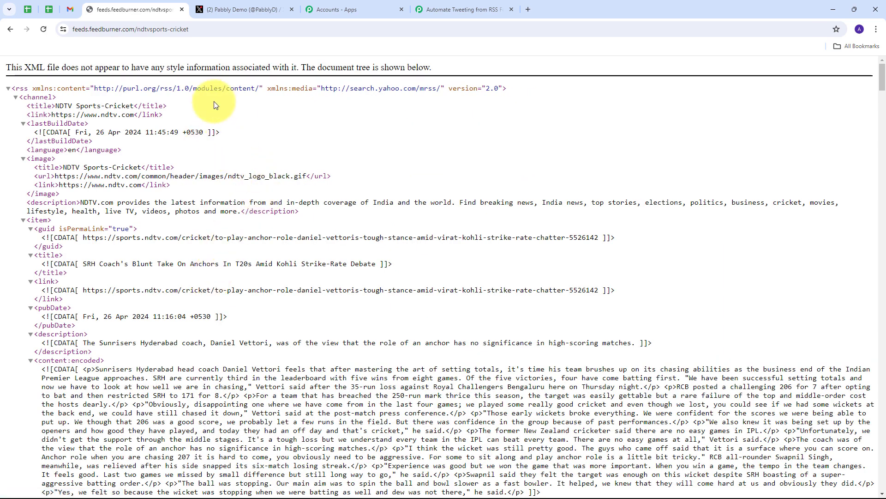
click(209, 29)
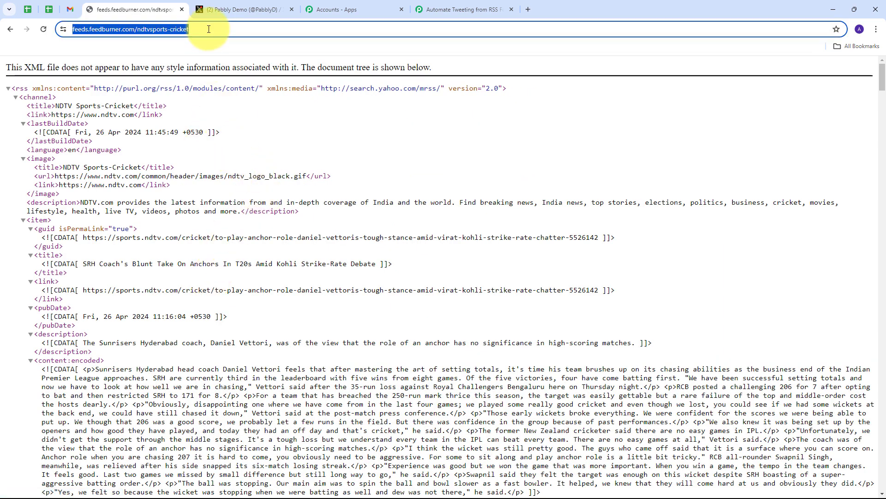
click(209, 29)
key(ctrl+a)
key(ctrl+c)
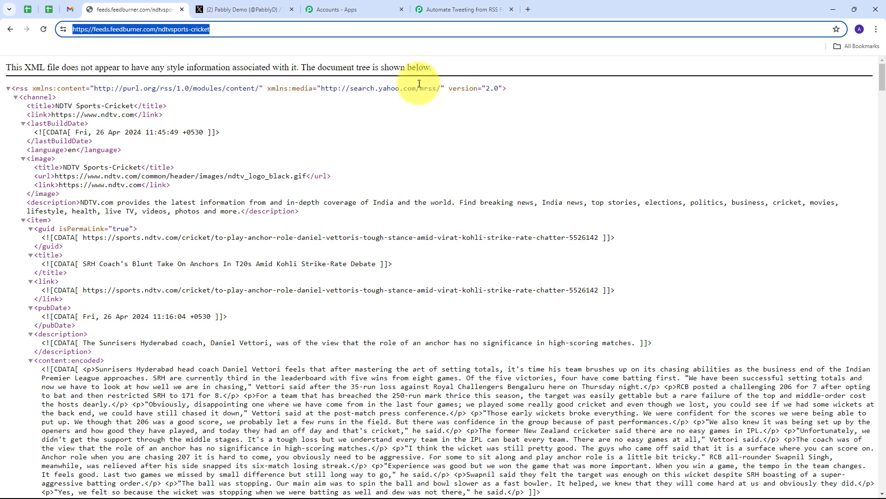
click(462, 9)
click(257, 356)
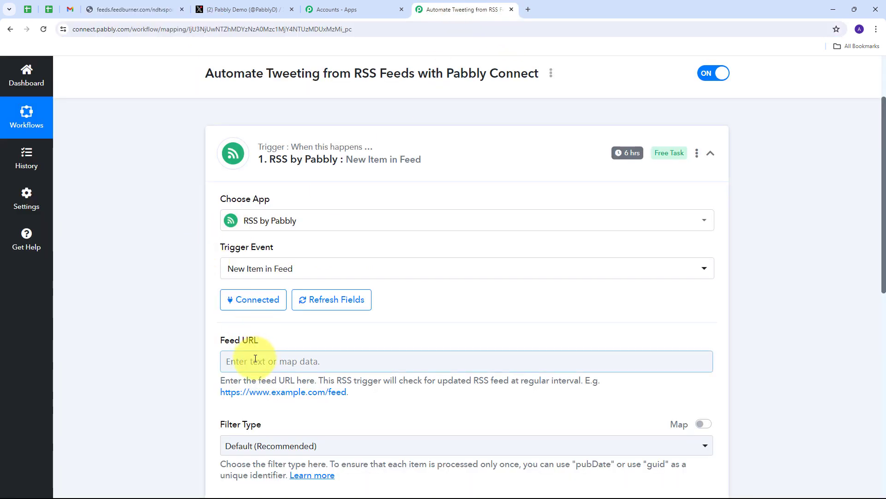
click(255, 359)
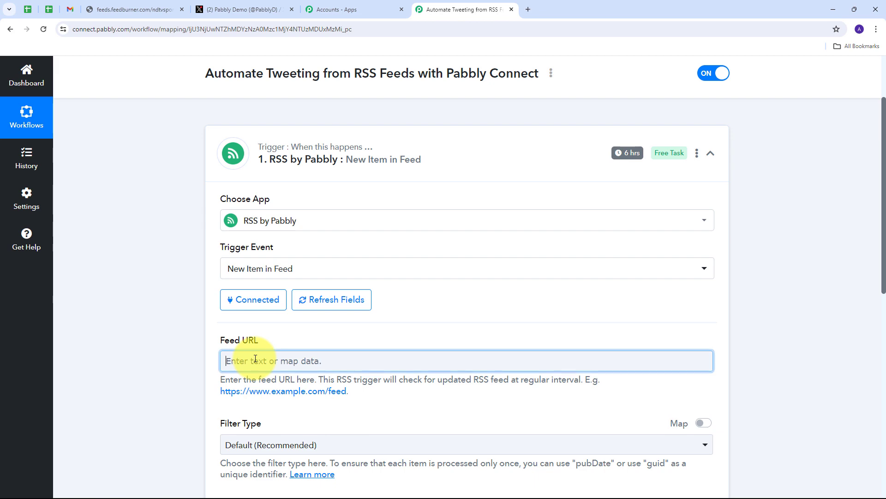
key(ctrl+v)
Choose the Default (Recommended) filter type, save the RSS trigger with a test request, and view the received response
scroll(421, 277, down, 3)
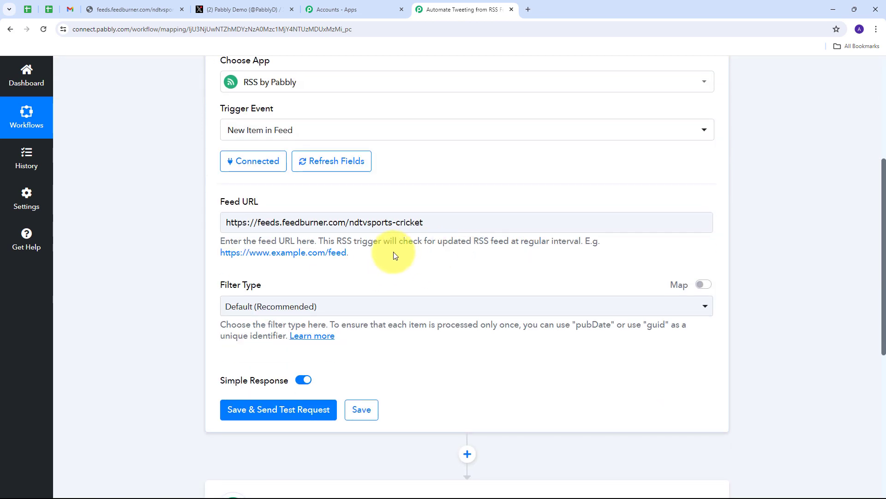
scroll(390, 255, down, 1)
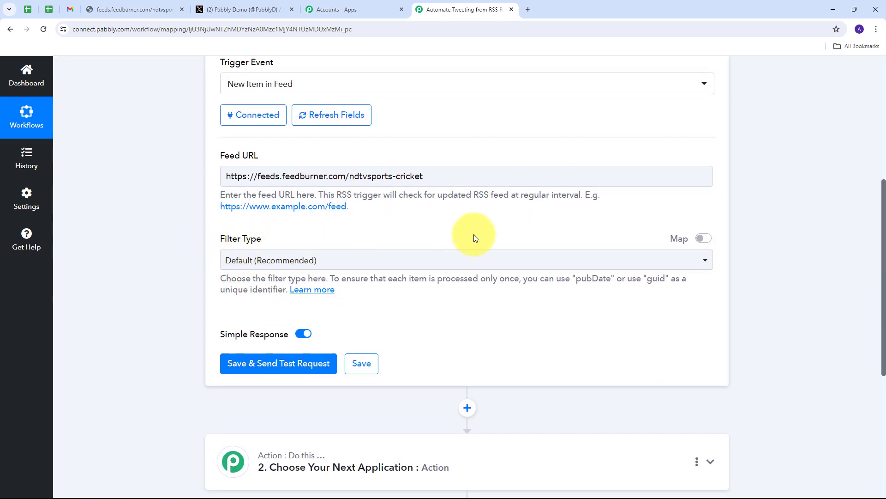
click(417, 261)
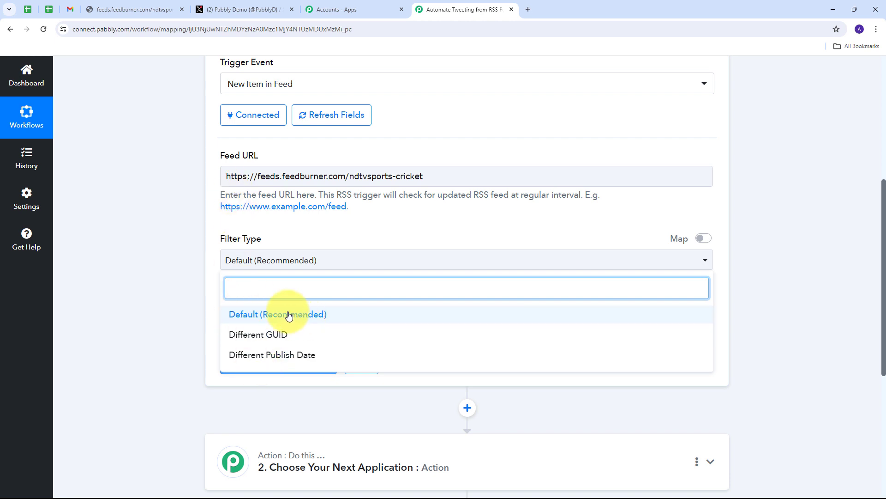
click(270, 317)
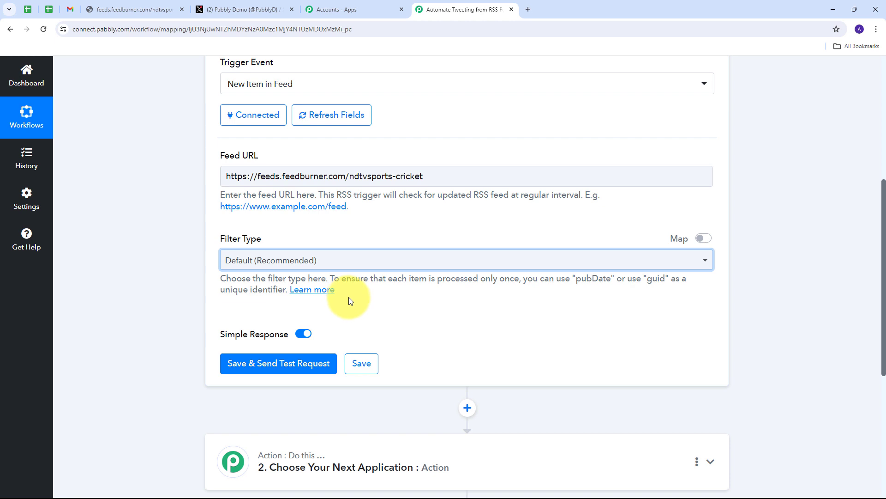
click(267, 368)
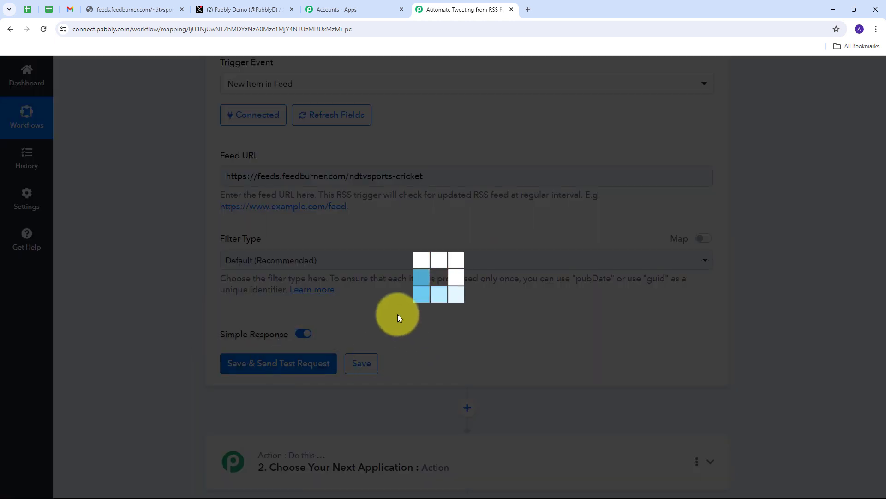
scroll(730, 203, down, 5)
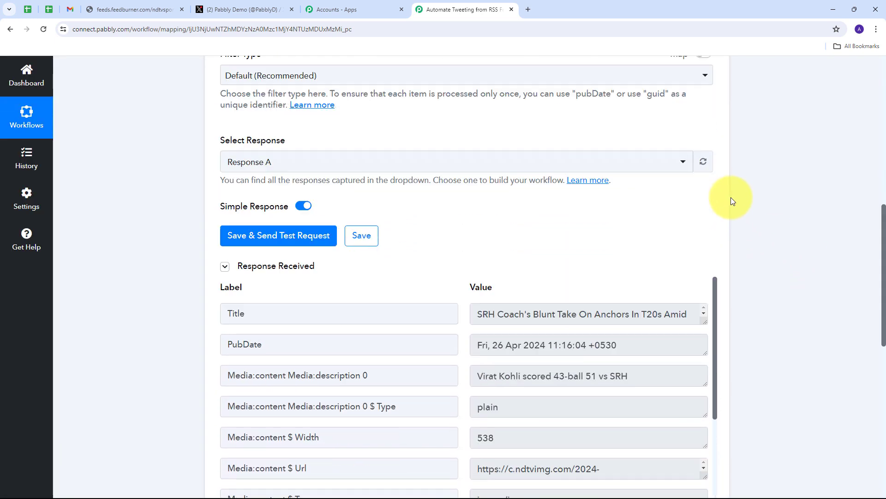
scroll(735, 199, down, 1)
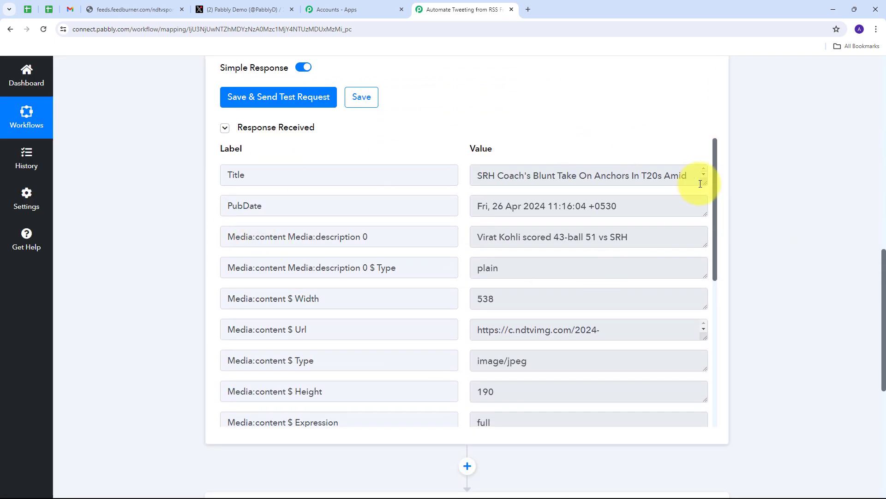
Examine the RSS trigger's received response, enlarging the Title and Link values to read them in full
drag(705, 183, 705, 256)
drag(673, 225, 507, 188)
click(503, 204)
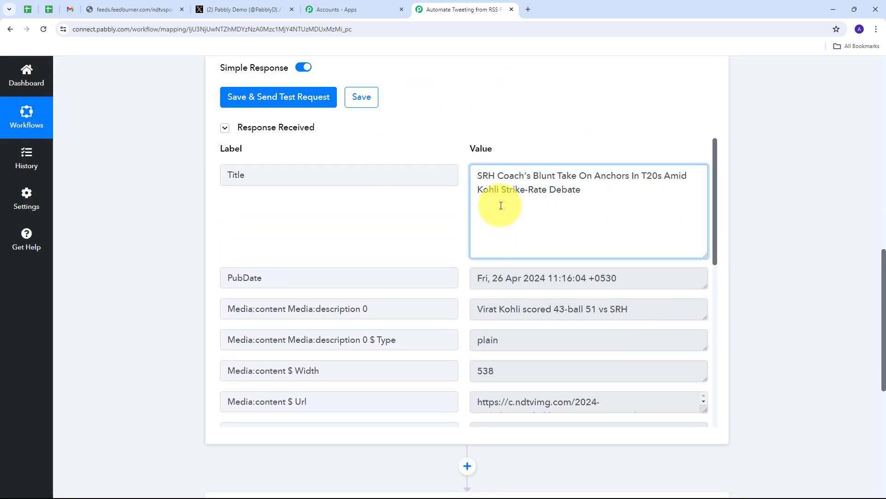
drag(625, 200, 439, 178)
click(441, 178)
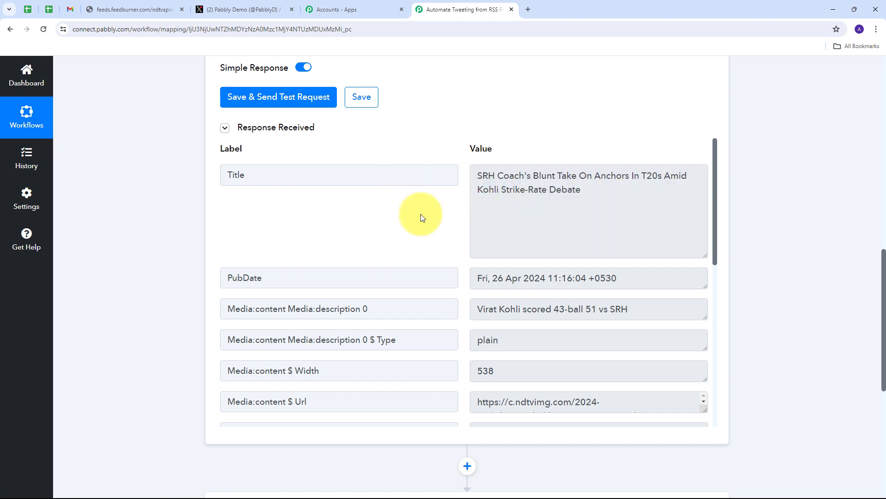
scroll(392, 216, down, 1)
scroll(332, 227, down, 1)
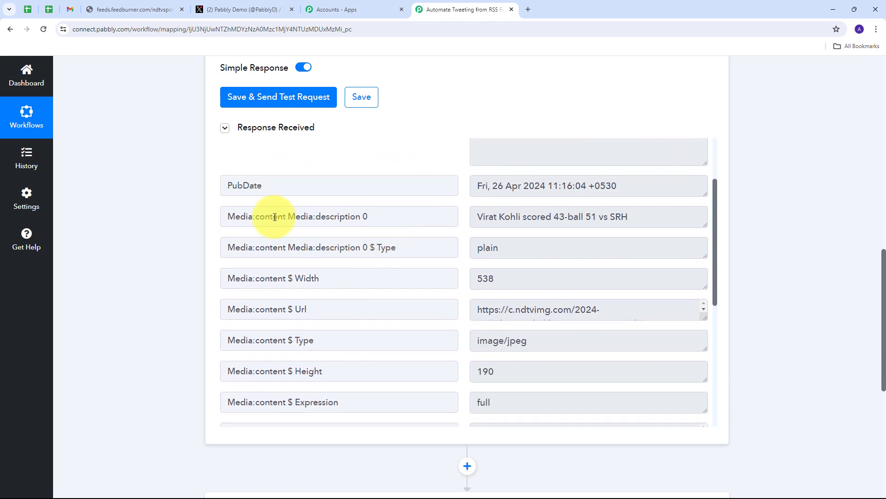
scroll(231, 228, up, 1)
scroll(340, 254, down, 2)
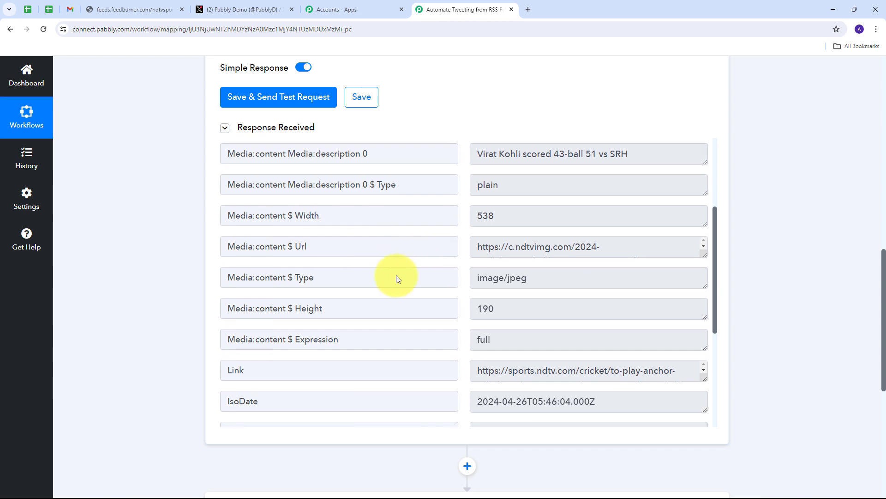
scroll(396, 279, down, 1)
click(522, 347)
key(ctrl+a)
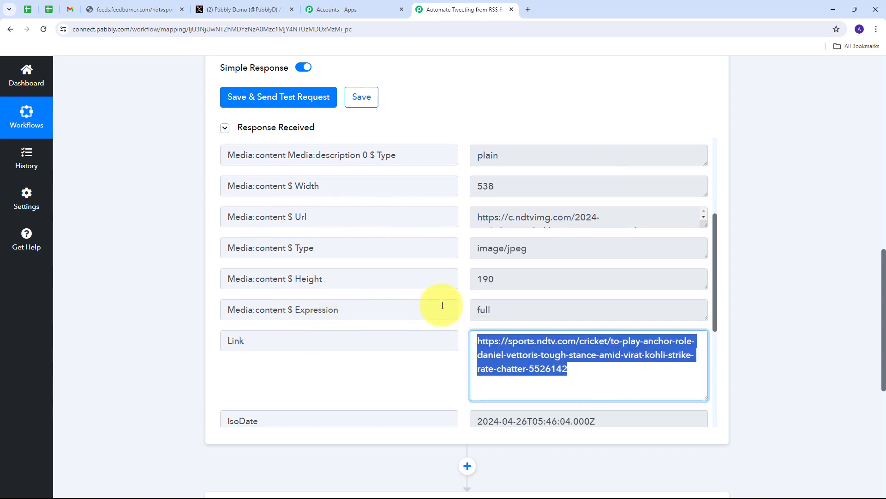
scroll(443, 306, down, 3)
scroll(443, 303, up, 7)
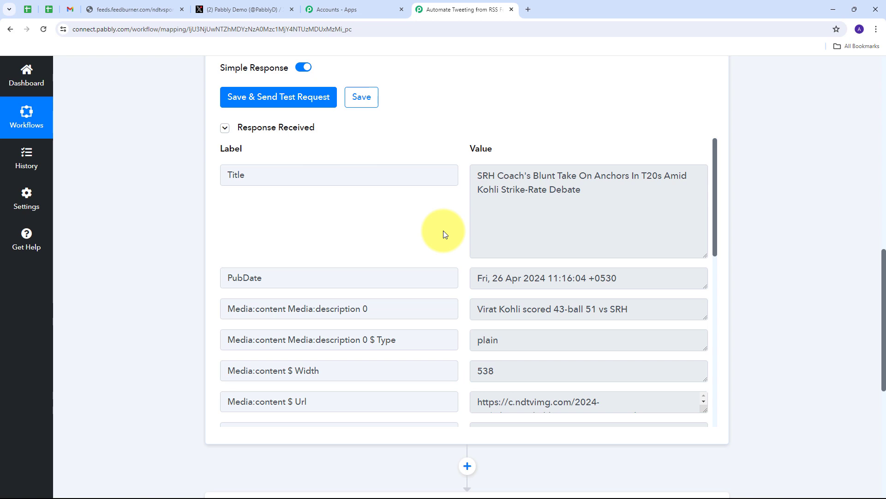
Review the RSS trigger's checking interval, its setup fields and the captured response
scroll(443, 233, up, 10)
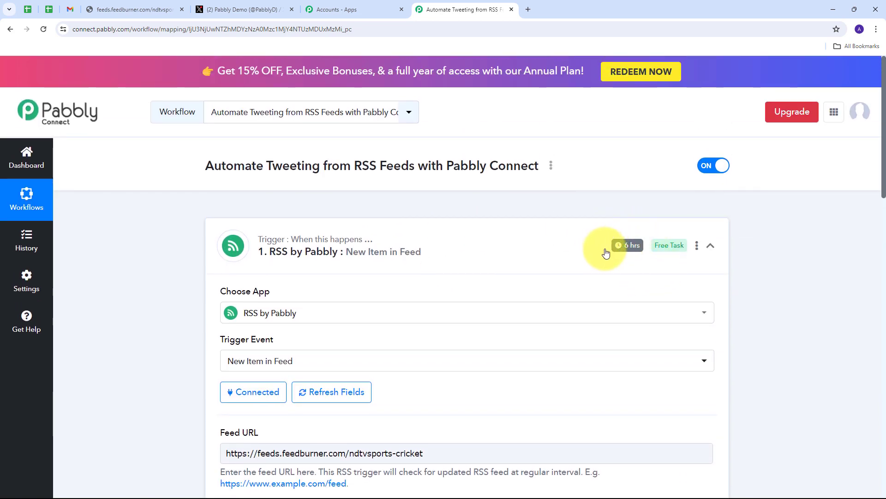
mouse_move(631, 255)
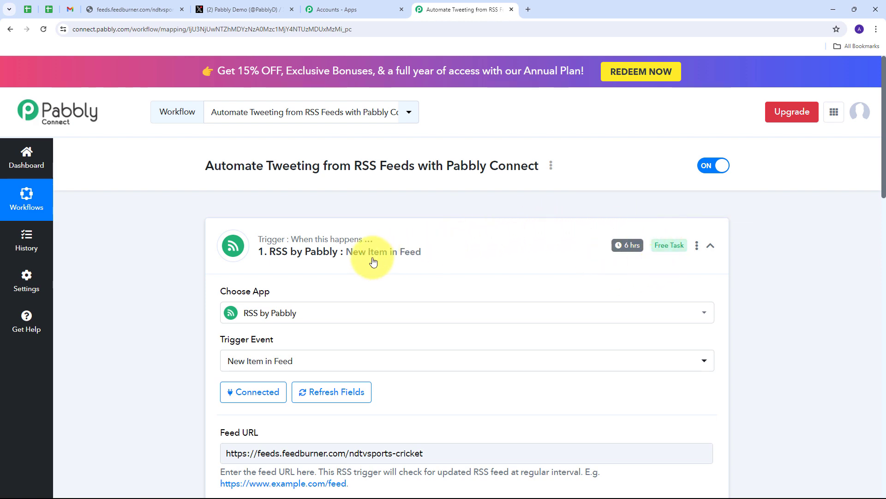
scroll(471, 231, down, 4)
scroll(486, 223, up, 3)
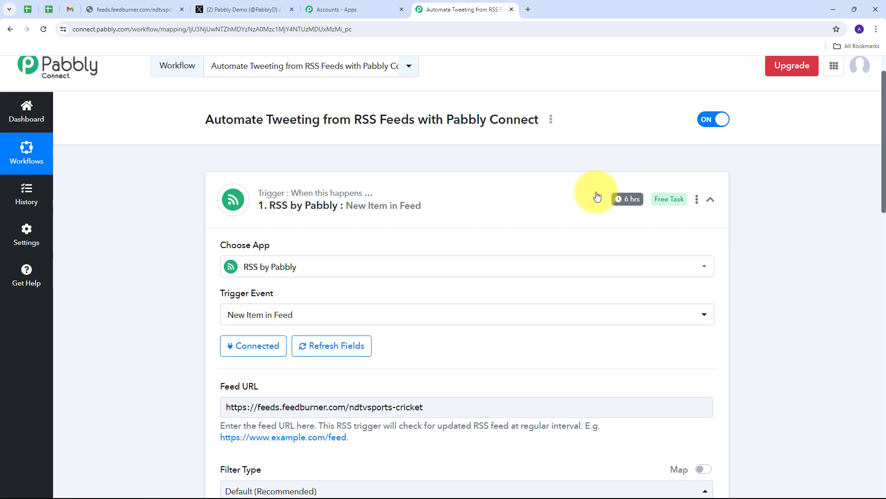
scroll(510, 184, down, 12)
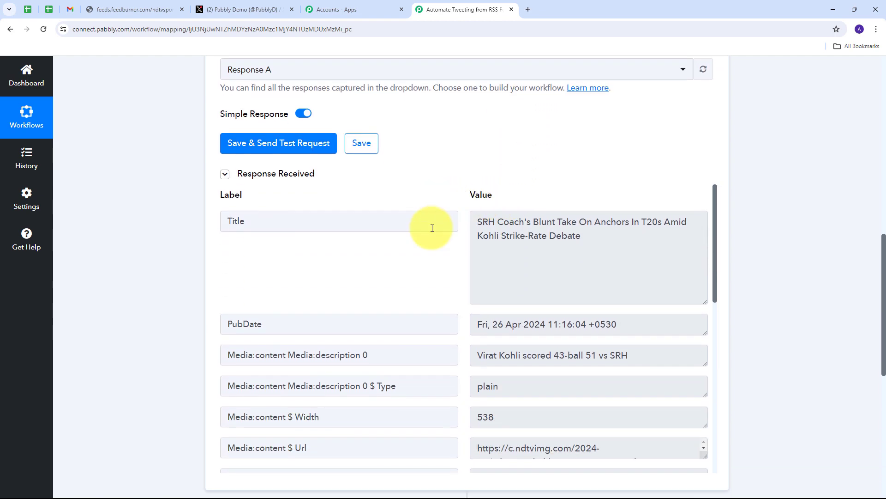
scroll(432, 228, down, 2)
scroll(443, 258, up, 2)
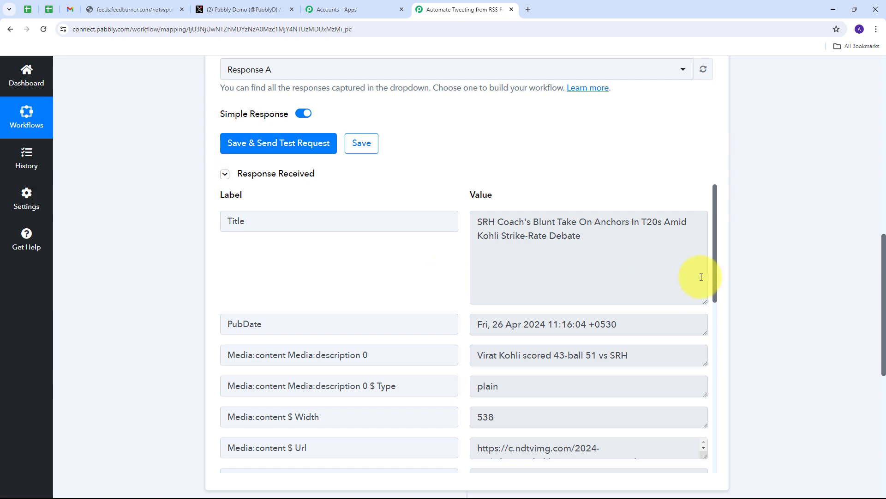
Set the workflow's action to X (Formerly Twitter) with the Create Tweet event
scroll(762, 203, down, 6)
scroll(806, 263, down, 1)
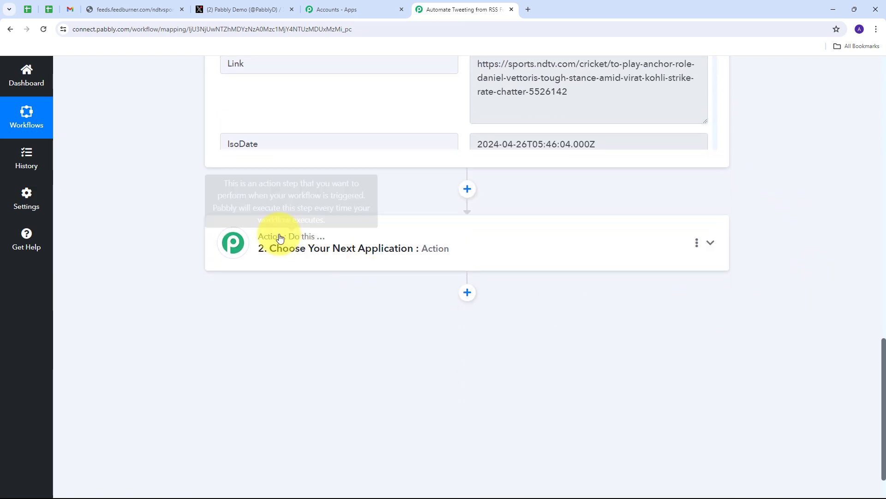
click(644, 248)
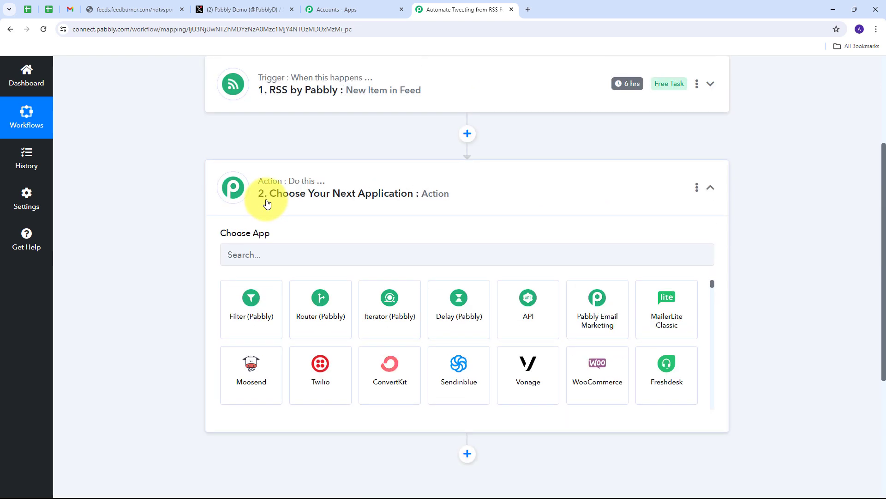
click(264, 256)
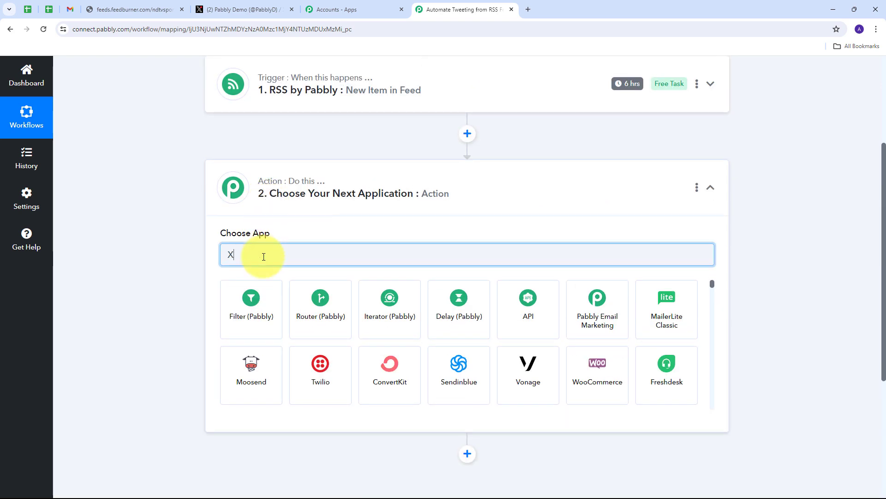
key(BackSpace)
text(Tw)
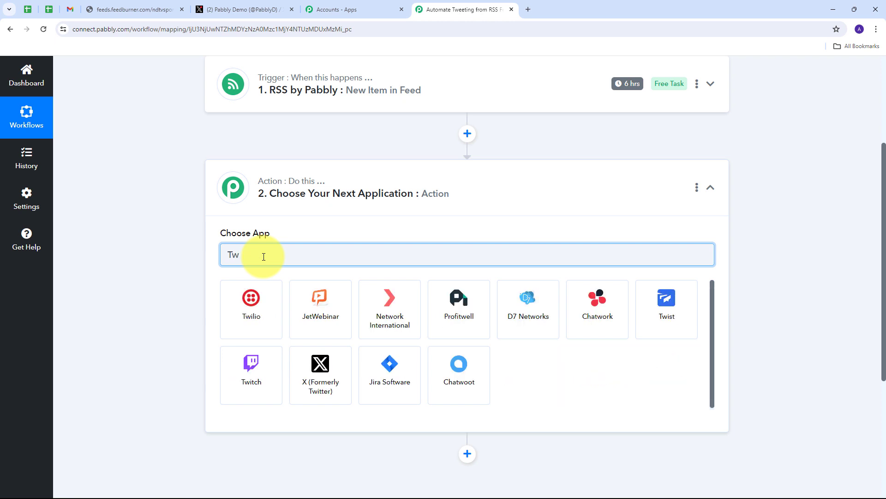
text(itter)
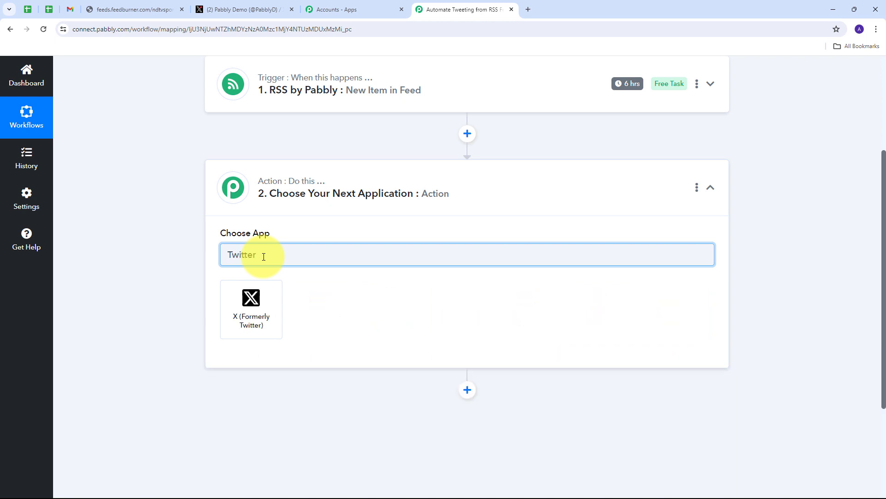
click(273, 294)
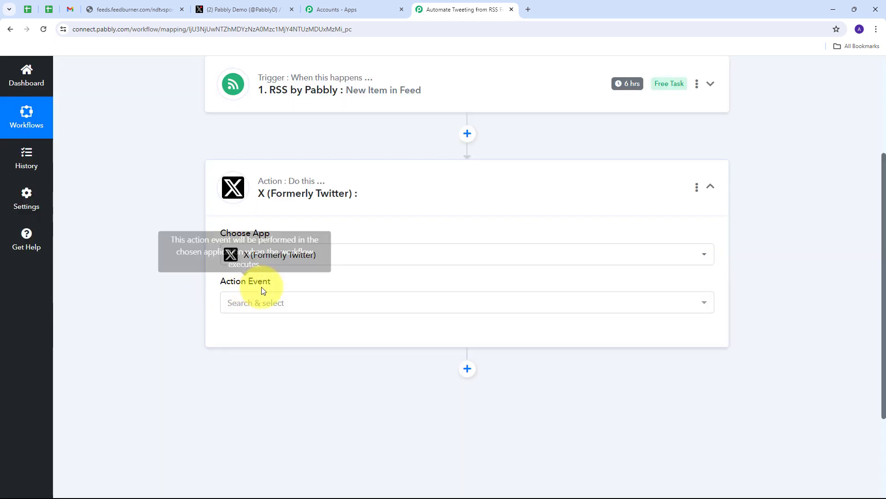
click(419, 302)
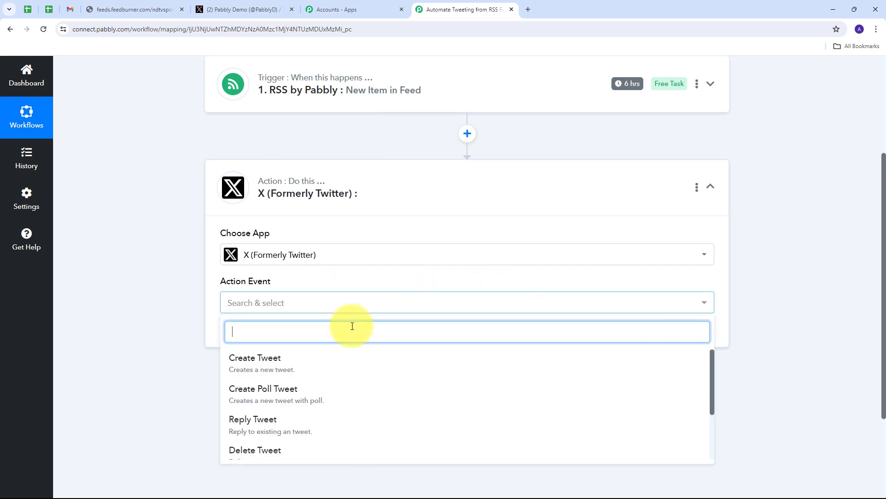
click(272, 369)
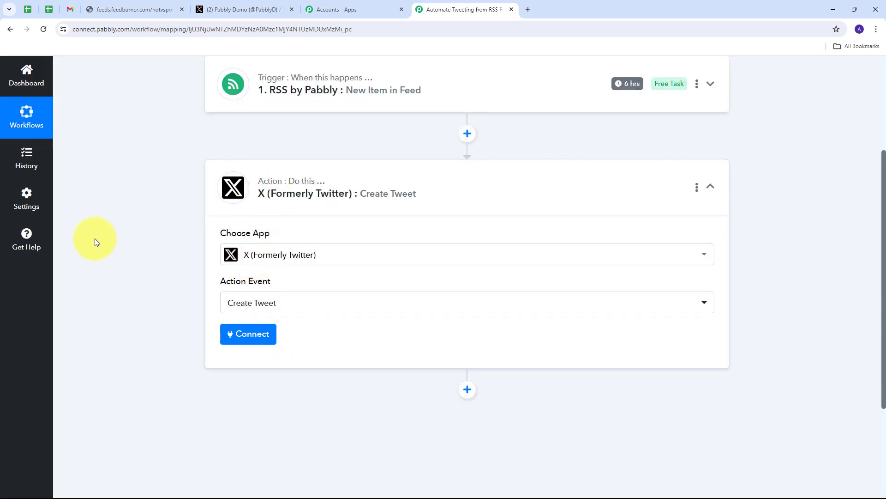
Start adding a new X (Formerly Twitter) connection for the Create Tweet action
click(244, 340)
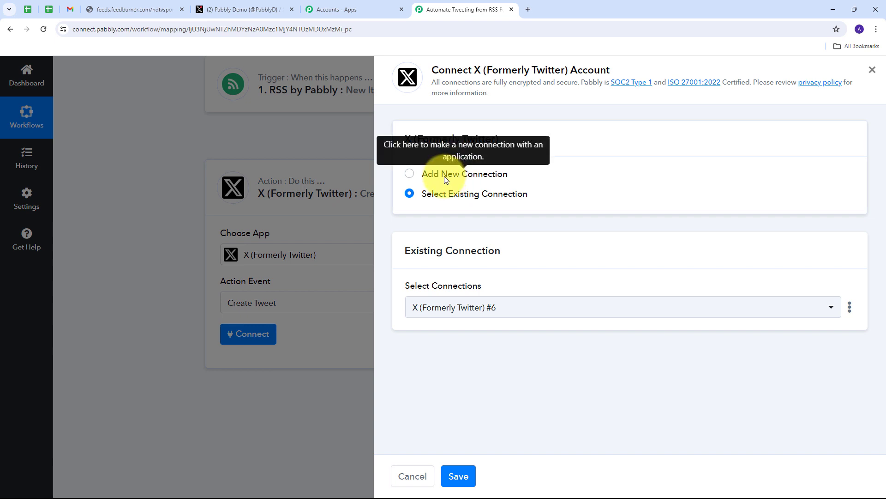
click(446, 179)
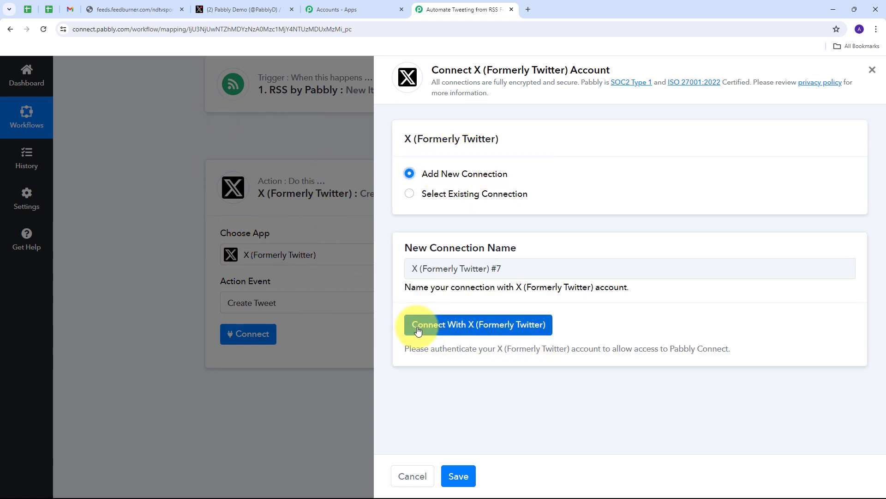
click(469, 330)
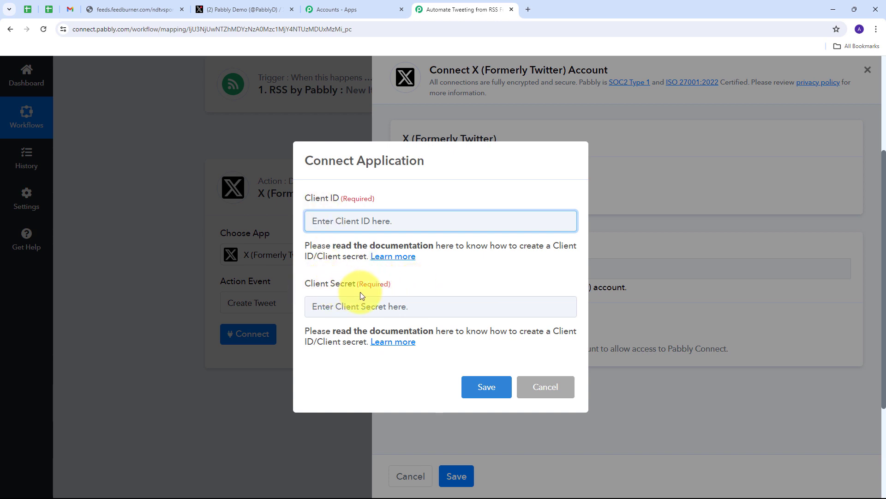
click(393, 261)
scroll(364, 215, up, 2)
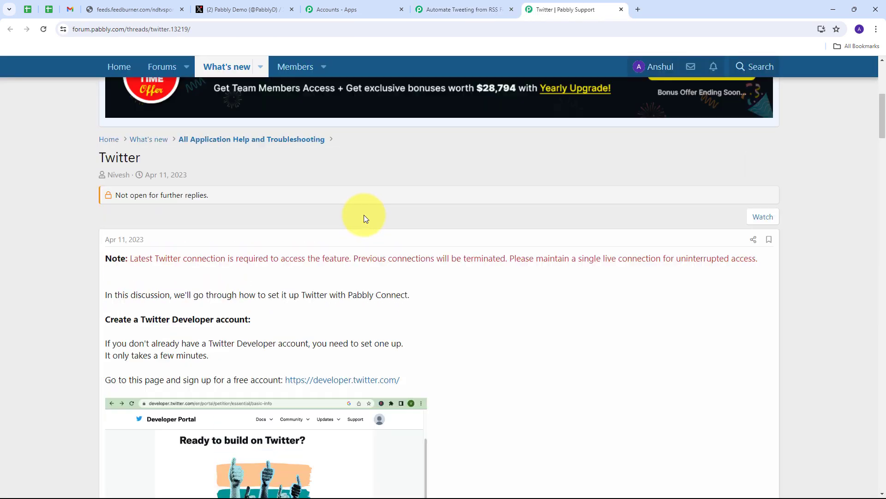
scroll(364, 214, down, 2)
scroll(362, 217, up, 1)
scroll(362, 217, down, 1)
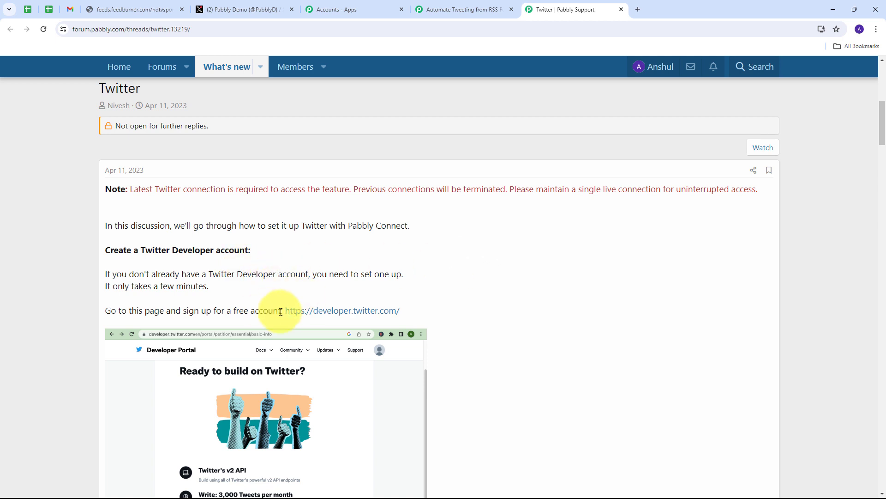
click(338, 316)
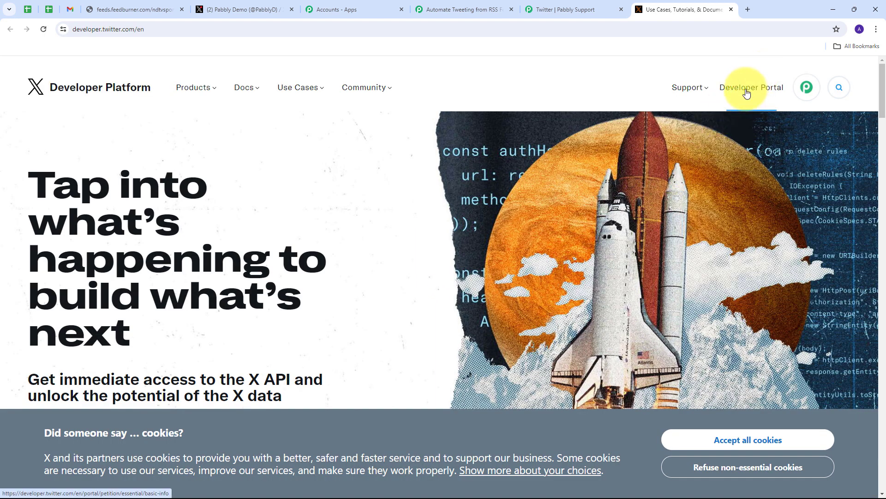
Enter the X Developer Portal and bring up the DemoTest101 app's OAuth 2.0 Client ID and Client Secret
click(747, 93)
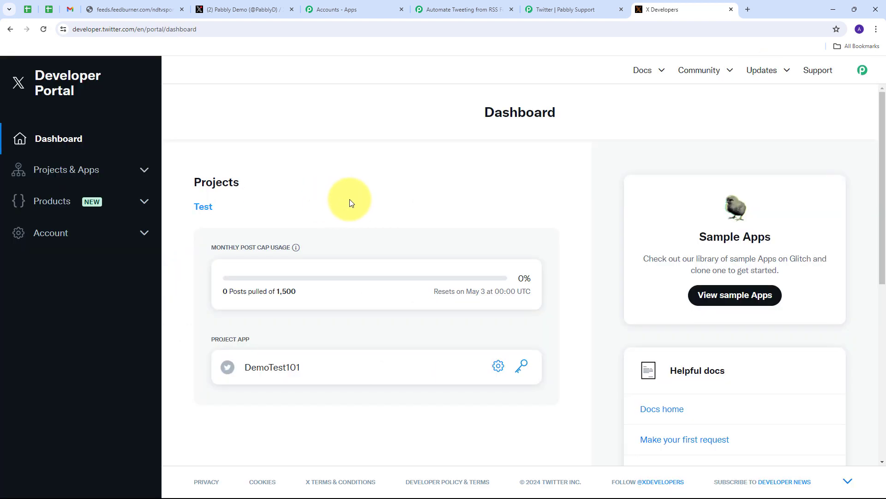
scroll(351, 198, down, 1)
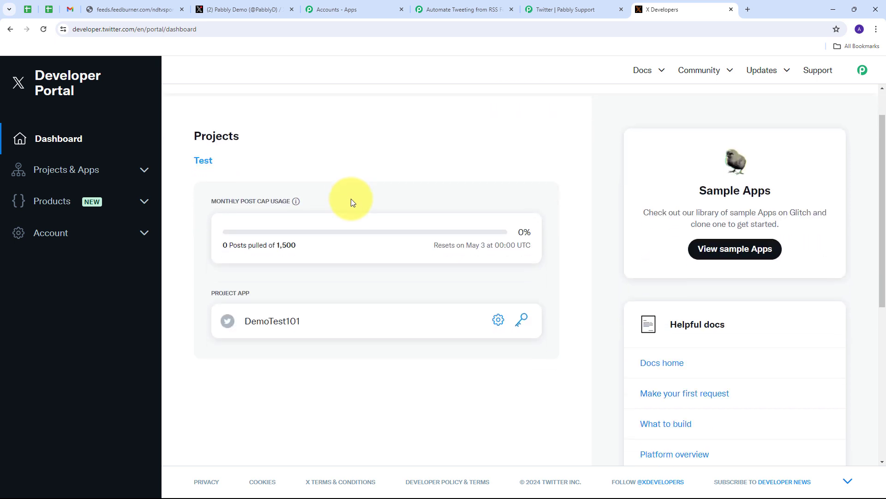
click(523, 322)
scroll(376, 265, down, 4)
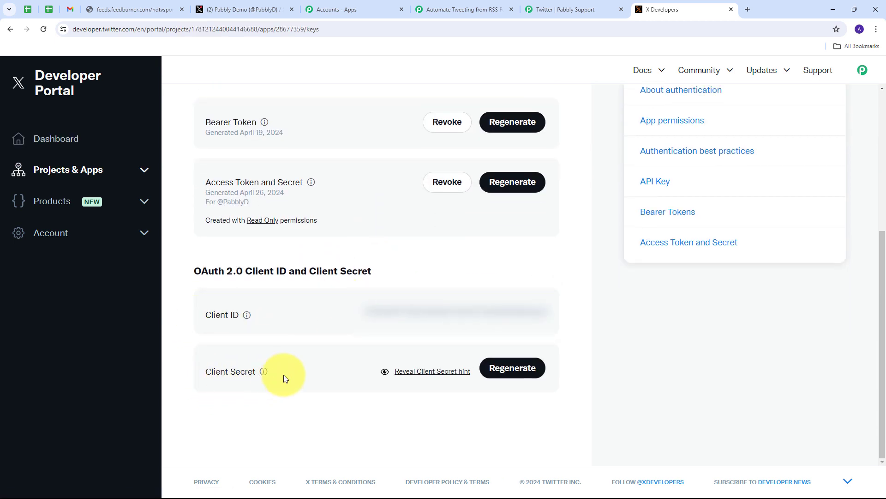
Copy the app's Client ID and paste it into the Client ID field of the Pabbly Connect application connection
drag(362, 310, 560, 314)
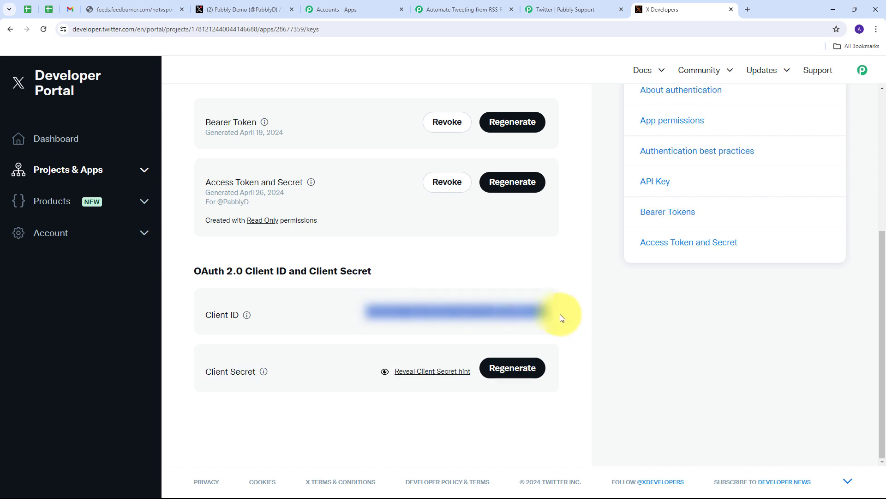
click(450, 4)
click(372, 220)
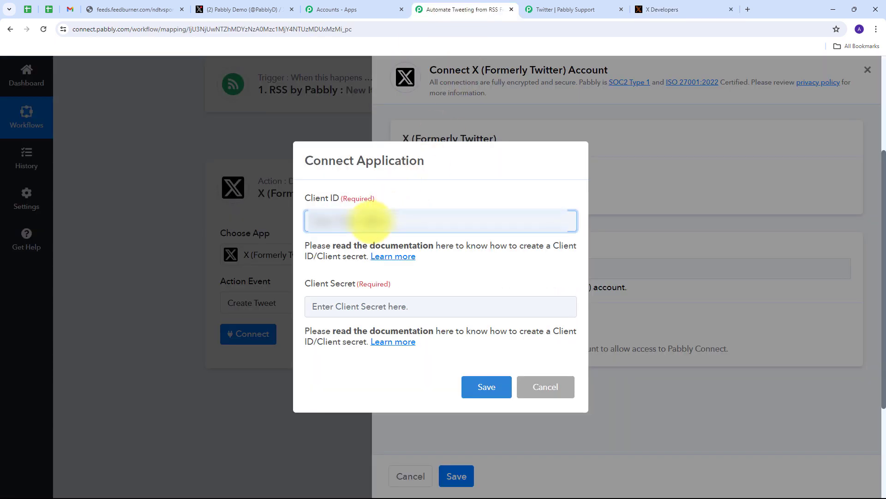
key(ctrl+v)
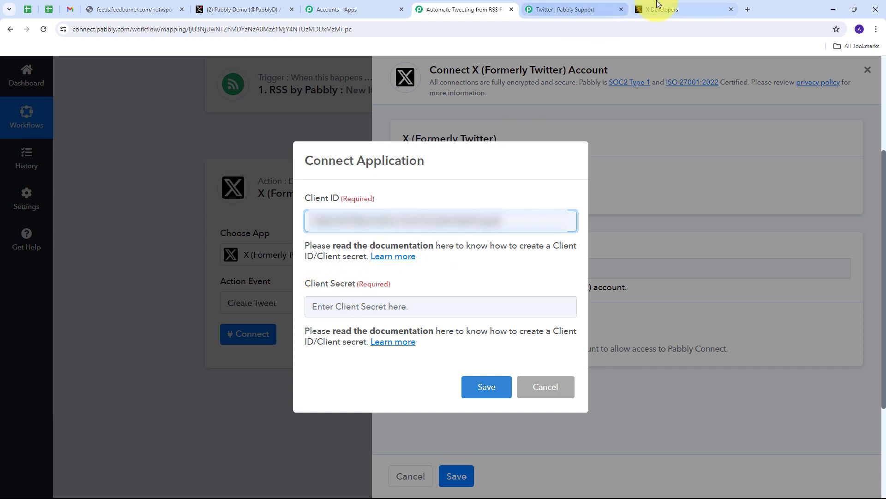
Back in the X Developer Portal, regenerate the app's OAuth 2.0 Client Secret and copy it
click(702, 9)
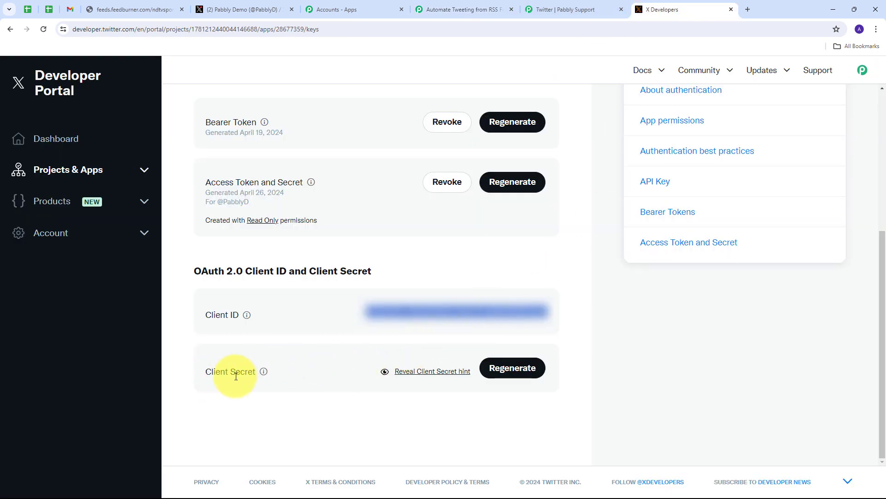
click(509, 369)
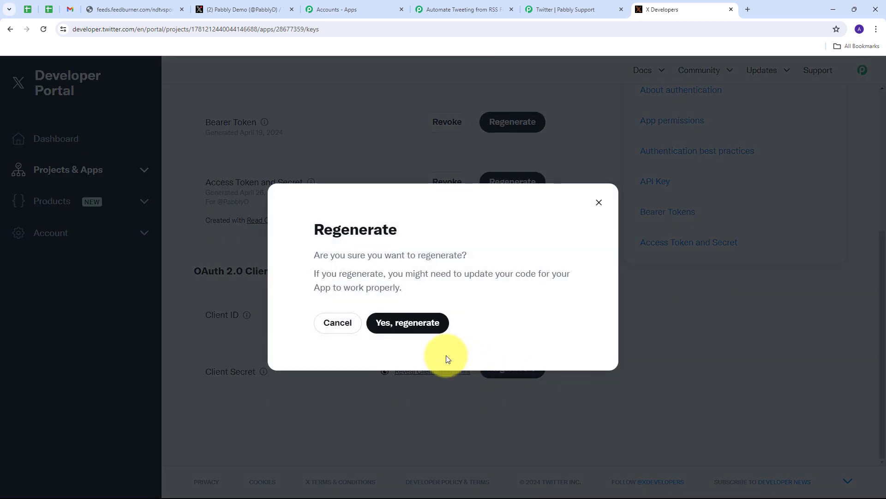
click(391, 326)
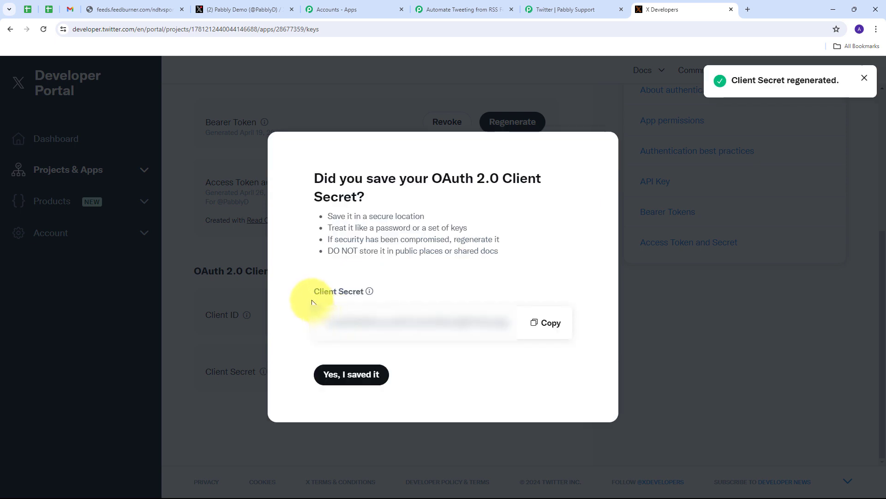
click(546, 323)
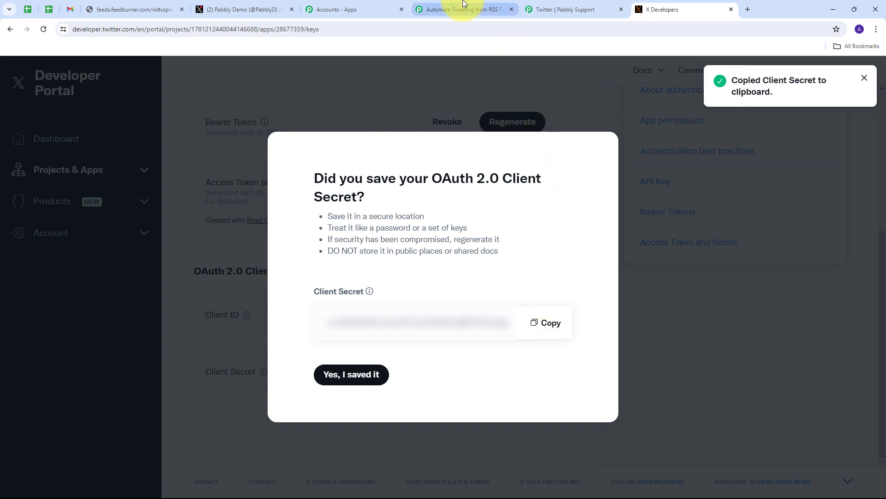
Back in Pabbly Connect, paste the copied secret into the Client Secret field and save the application connection
click(464, 5)
click(353, 307)
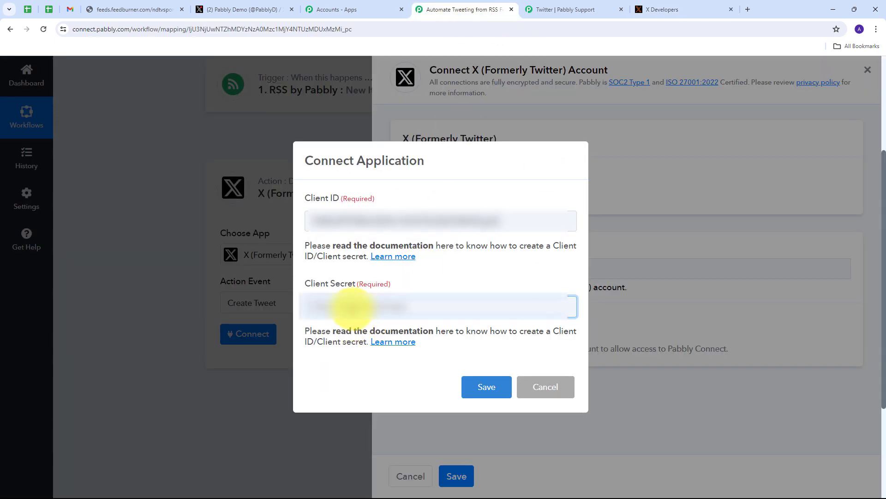
key(ctrl+v)
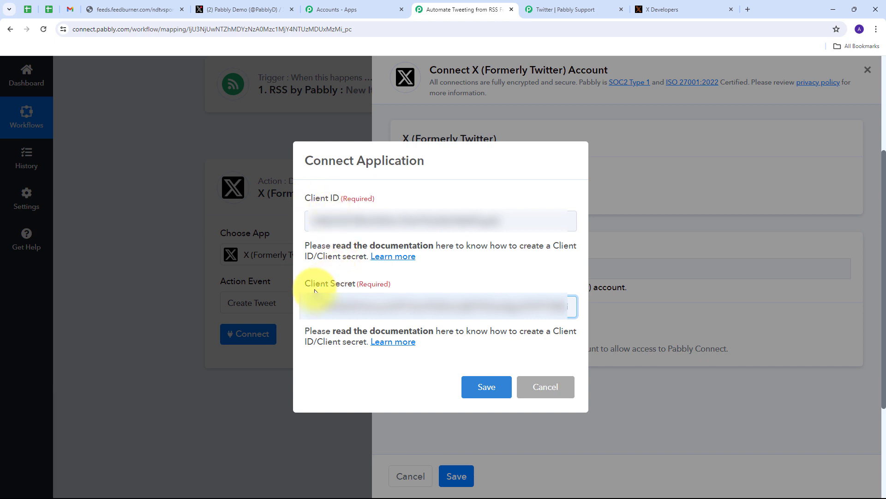
click(485, 386)
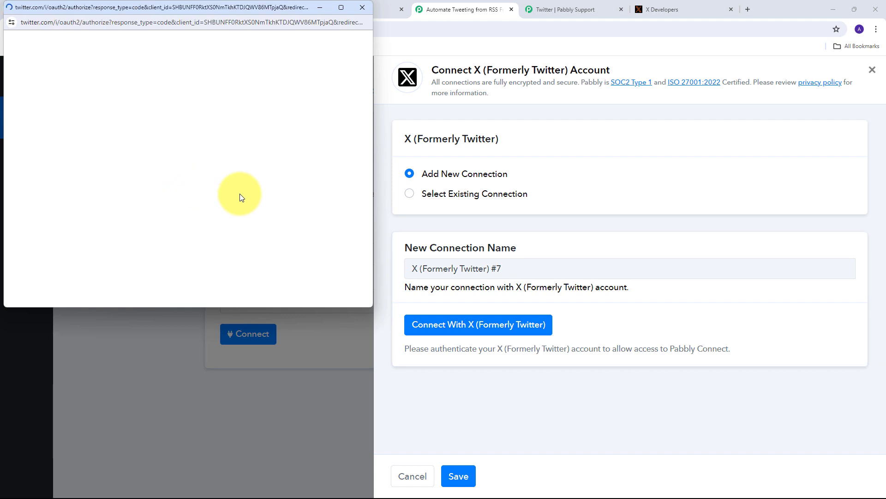
Authorize the DemoTest101 app to access the Pabbly Demo X account
scroll(258, 168, down, 4)
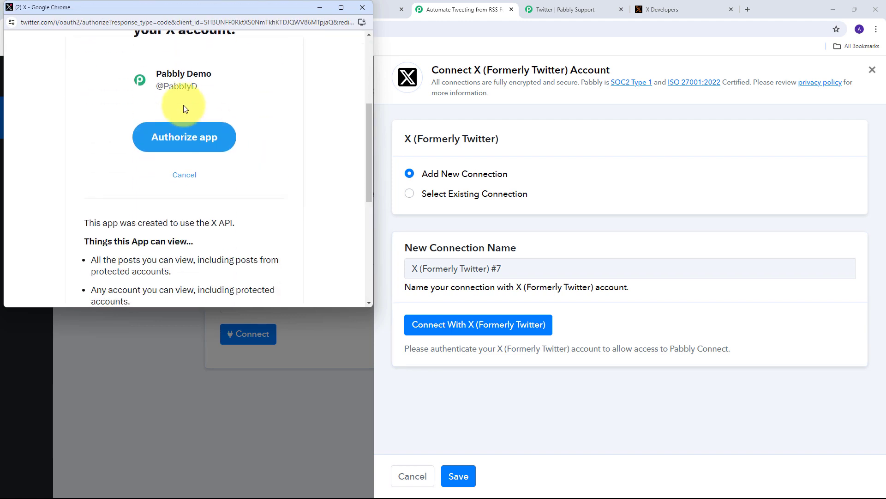
scroll(176, 102, up, 2)
scroll(138, 176, down, 1)
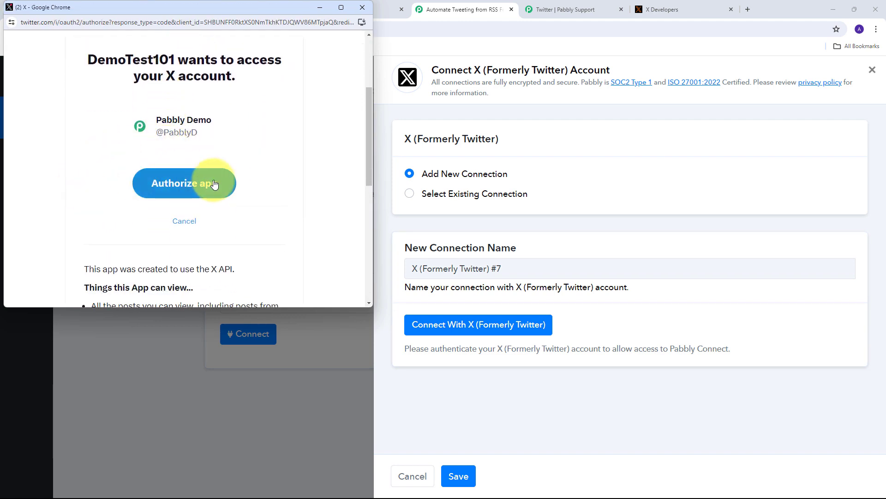
click(185, 183)
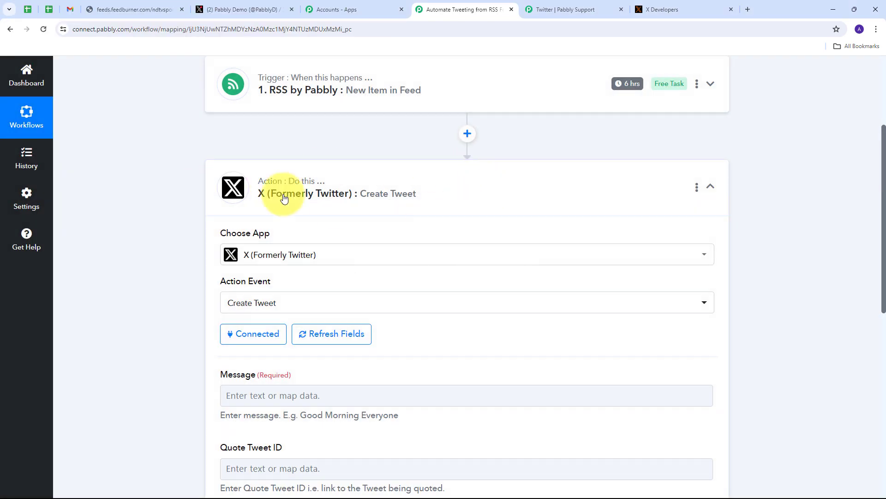
Set the tweet message to "🚀 Just dropped a fresh update on my RSS feed! 📰 Check it out for the latest insights, news, and stories!"
scroll(375, 198, down, 3)
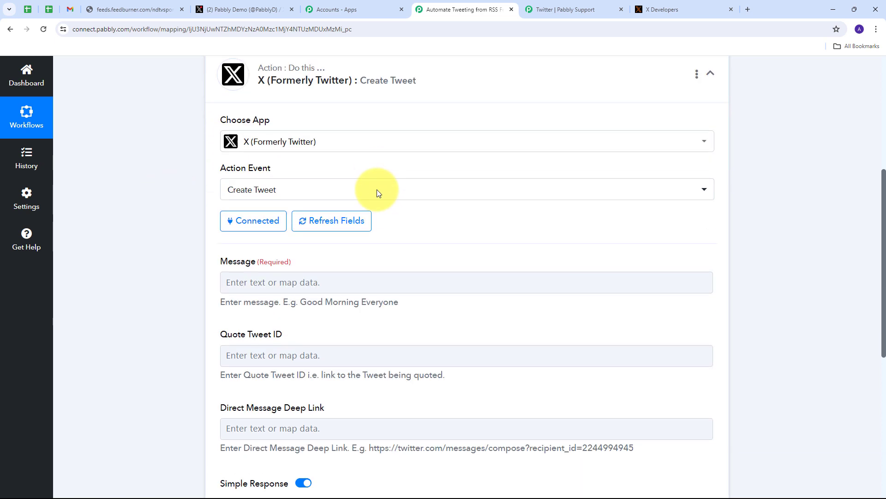
click(246, 254)
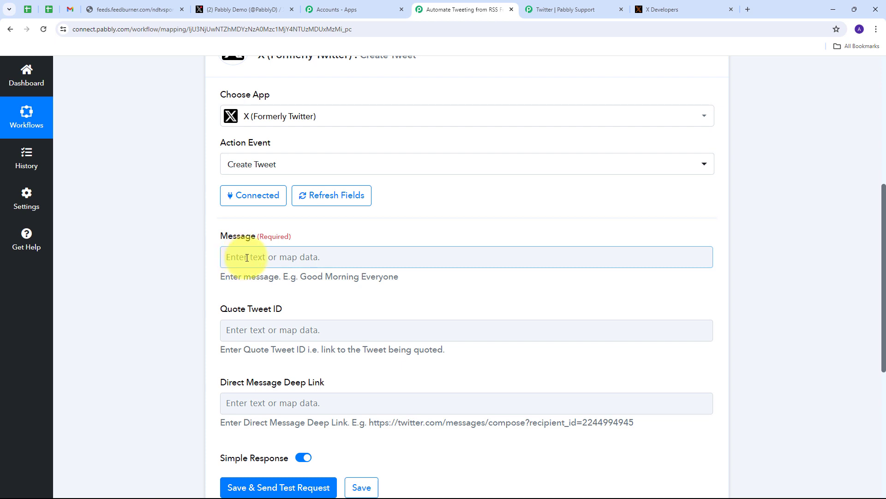
key(ctrl+v)
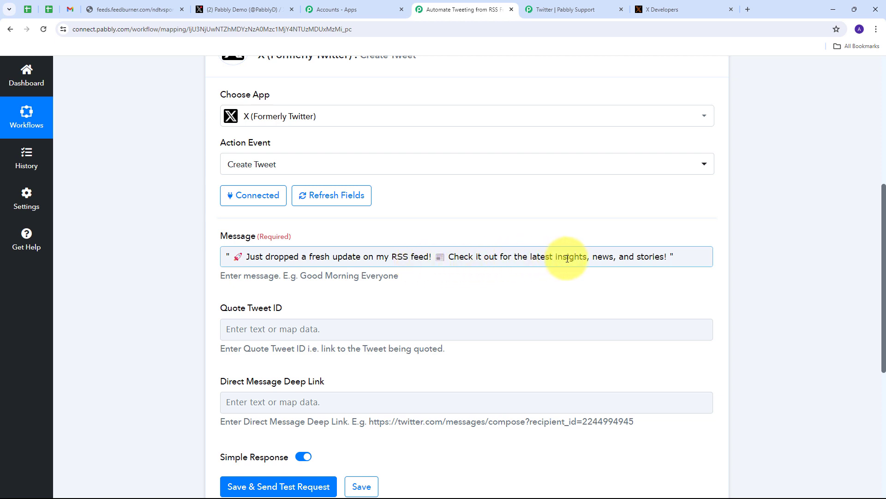
Map the RSS item's Title from the New Item in Feed step onto a new line of the message
click(682, 256)
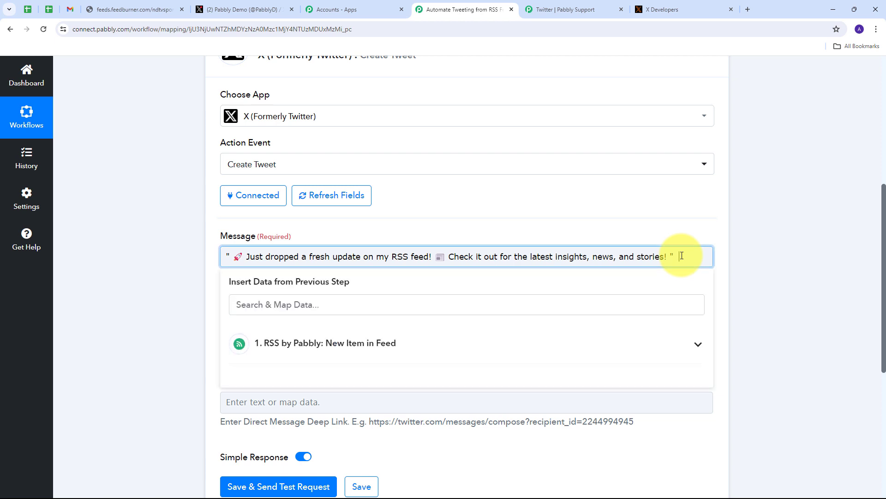
key(Return)
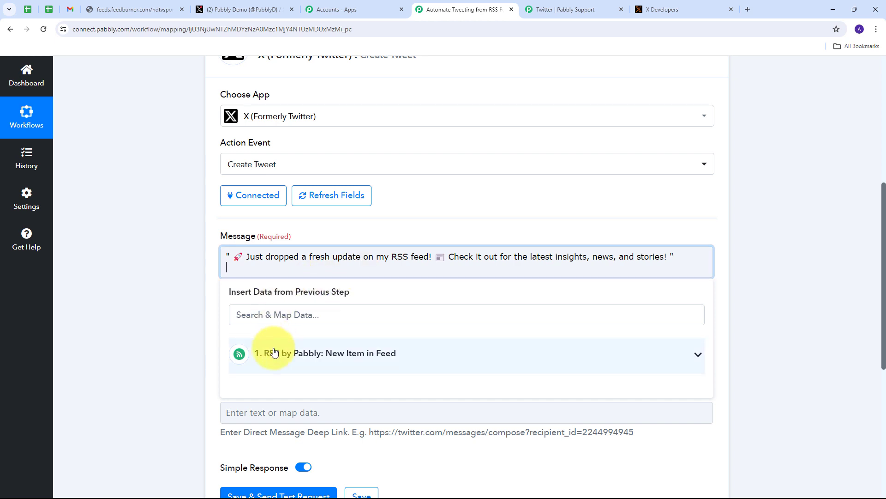
click(439, 353)
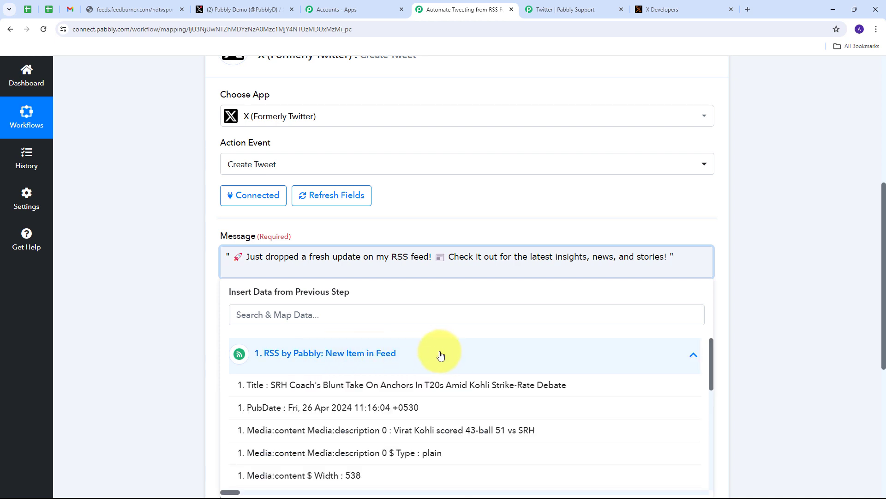
scroll(363, 387, down, 2)
scroll(360, 387, up, 3)
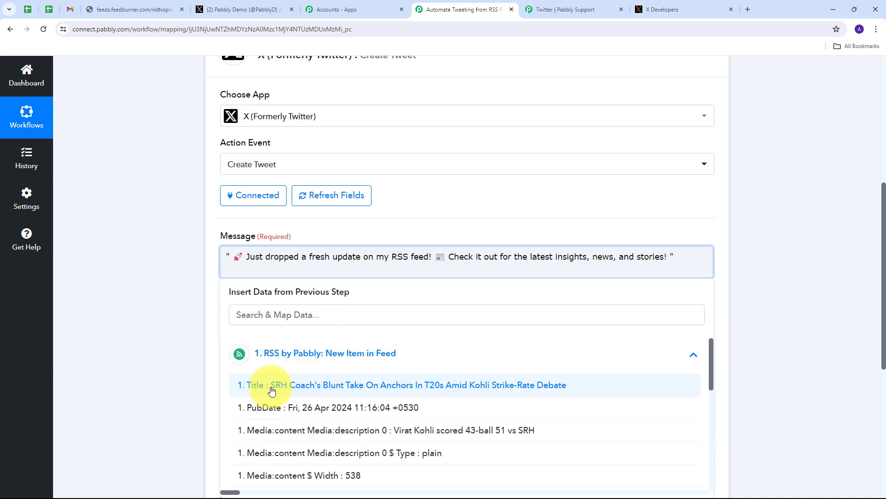
click(342, 388)
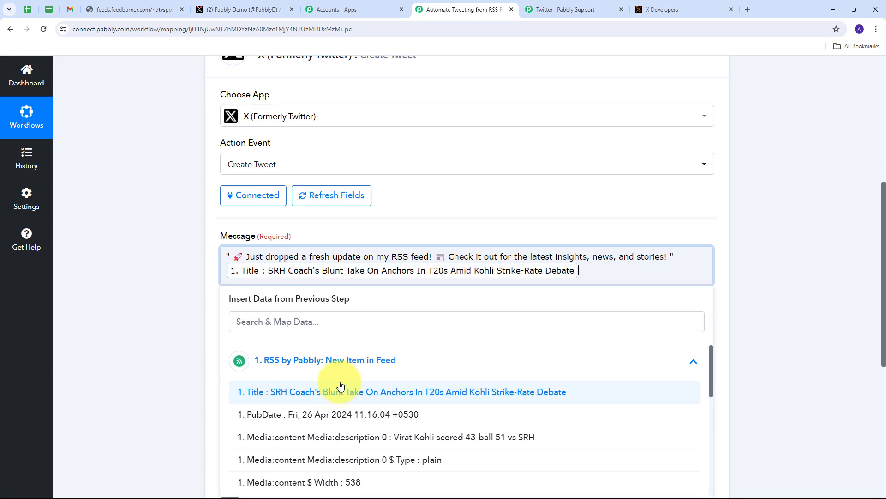
Map the RSS item's Link onto another new line below the Title in the message
key(Return)
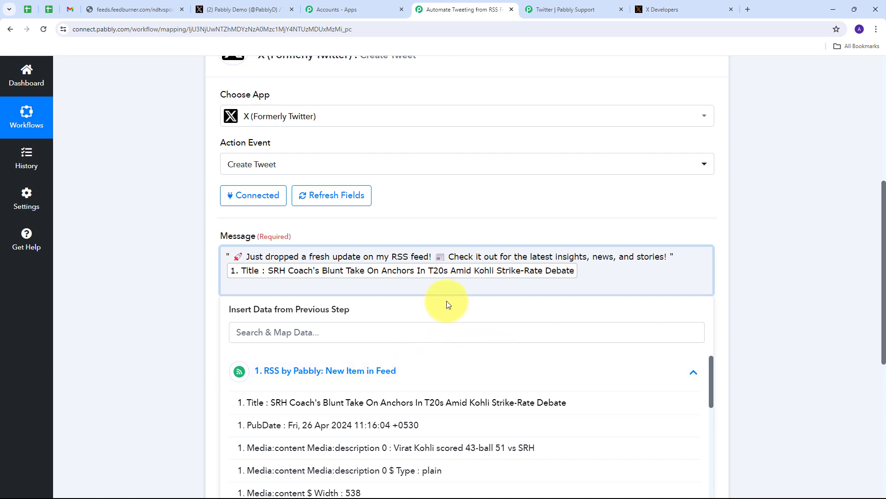
scroll(416, 304, down, 2)
scroll(402, 308, down, 3)
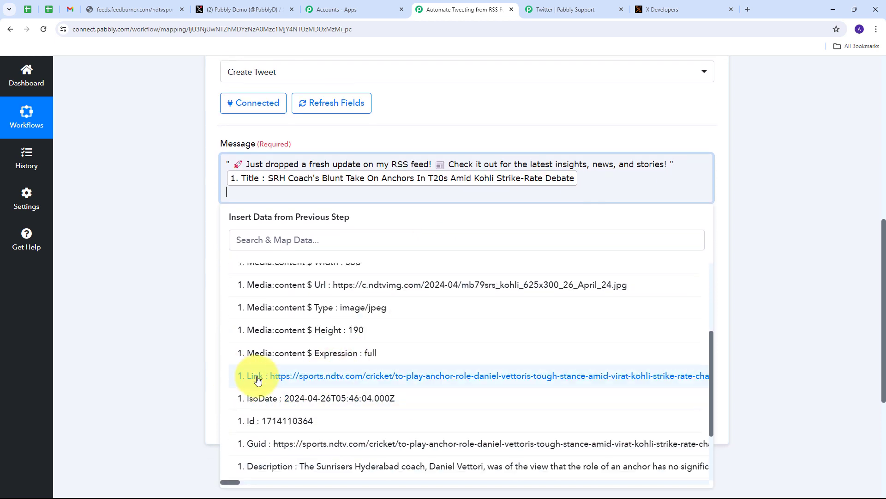
click(329, 382)
click(151, 209)
scroll(265, 182, up, 1)
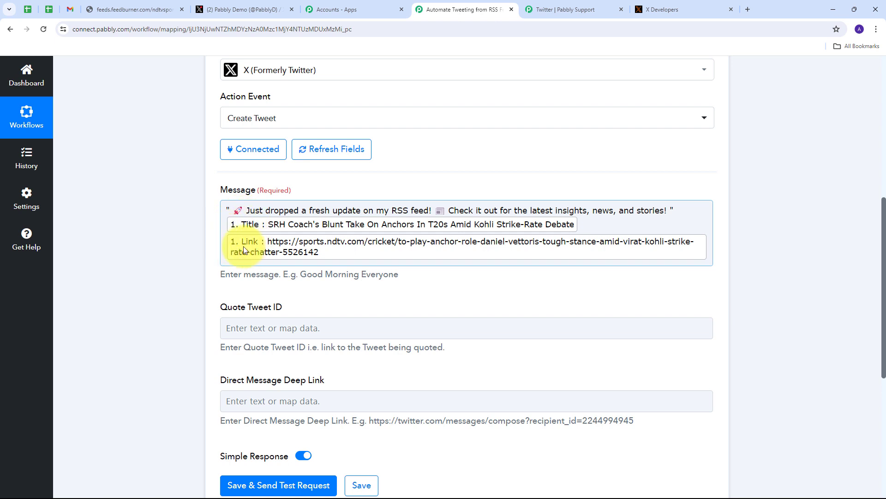
click(210, 239)
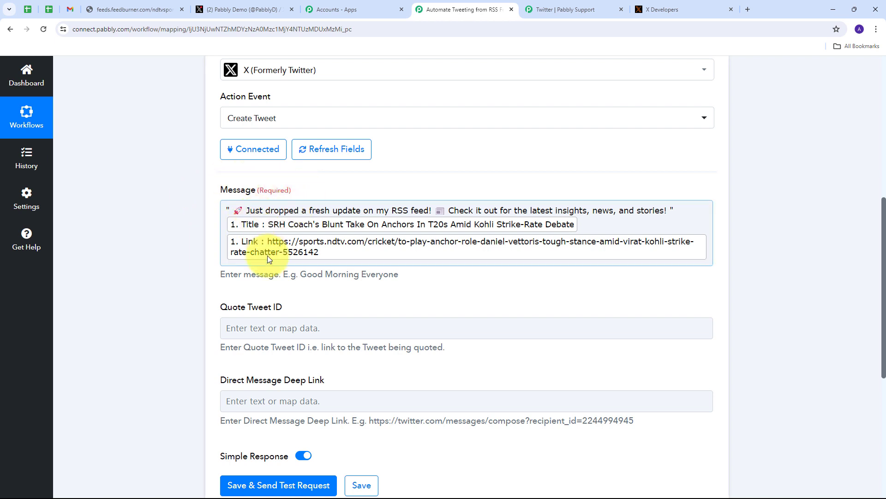
Save the Create Tweet action, send a test request and review the response
scroll(239, 272, down, 1)
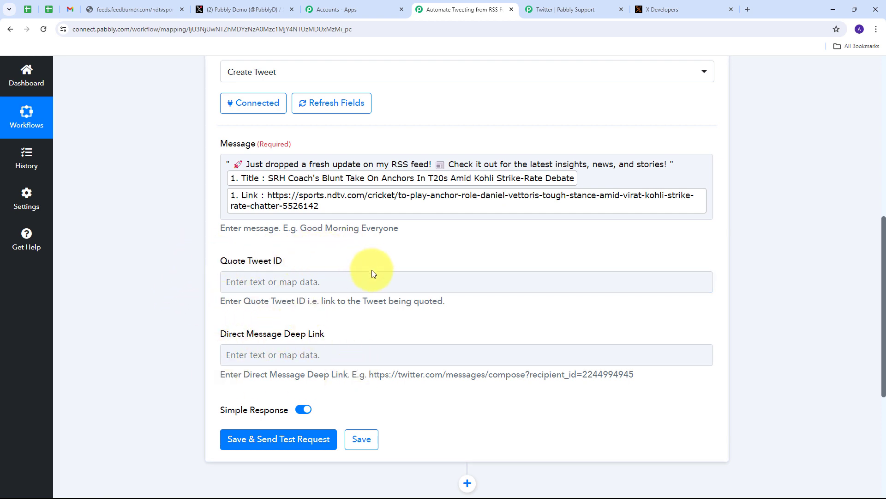
scroll(434, 253, down, 2)
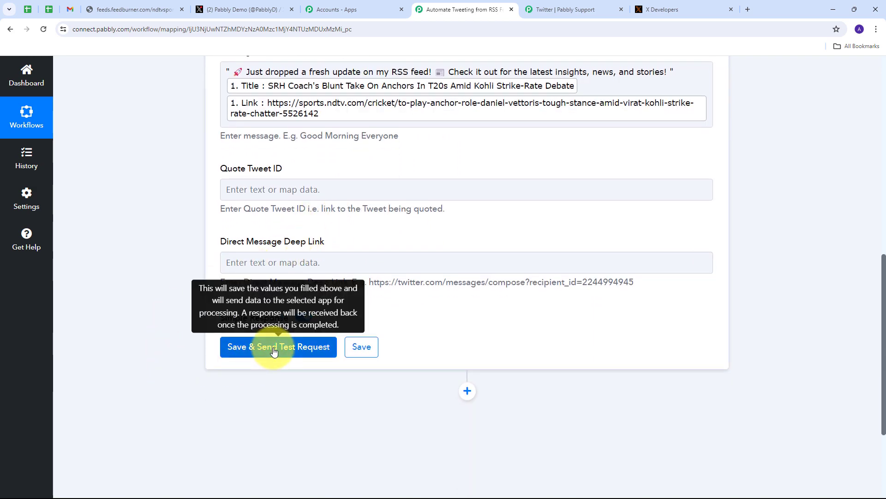
click(274, 351)
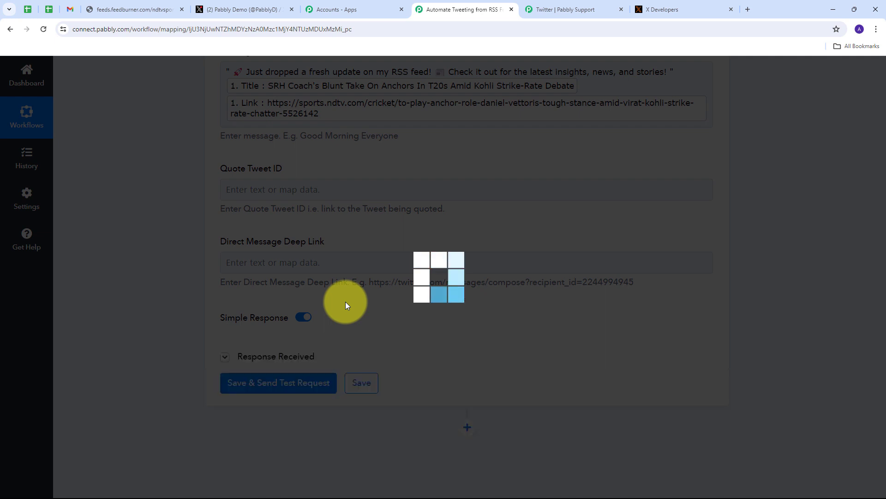
scroll(364, 307, down, 2)
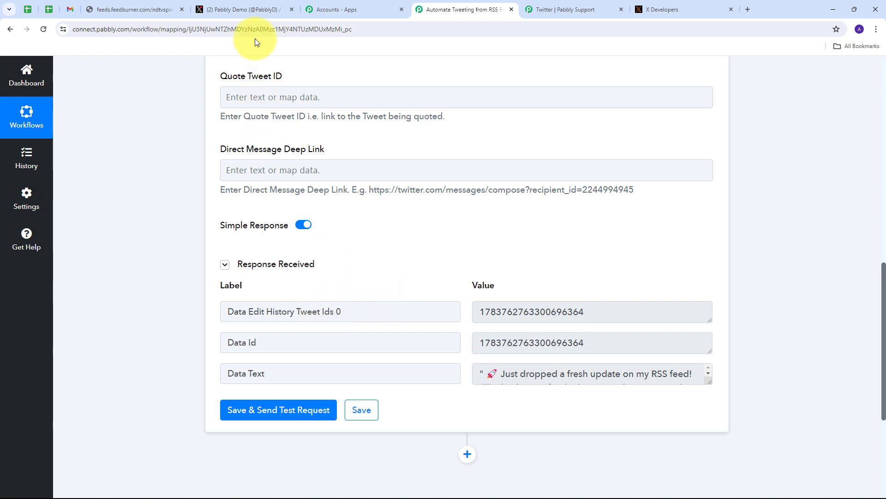
Switch to the Pabbly Demo profile on X, reload it and check the latest post
click(244, 10)
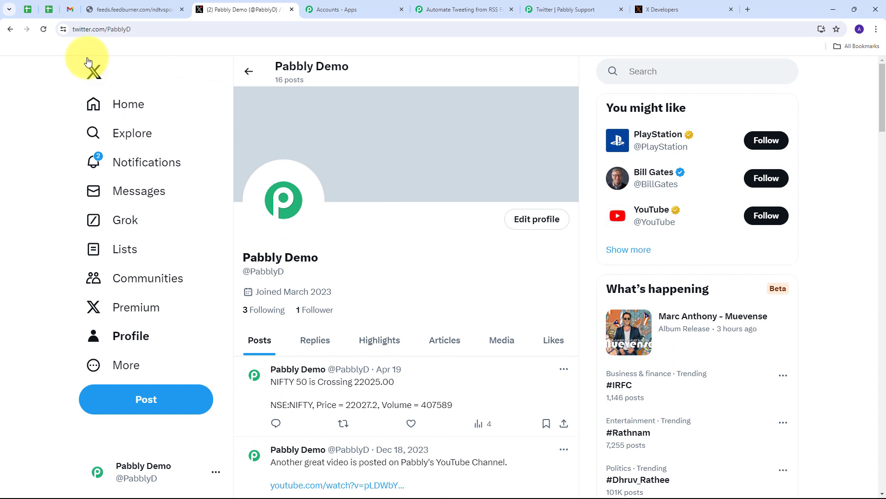
click(43, 29)
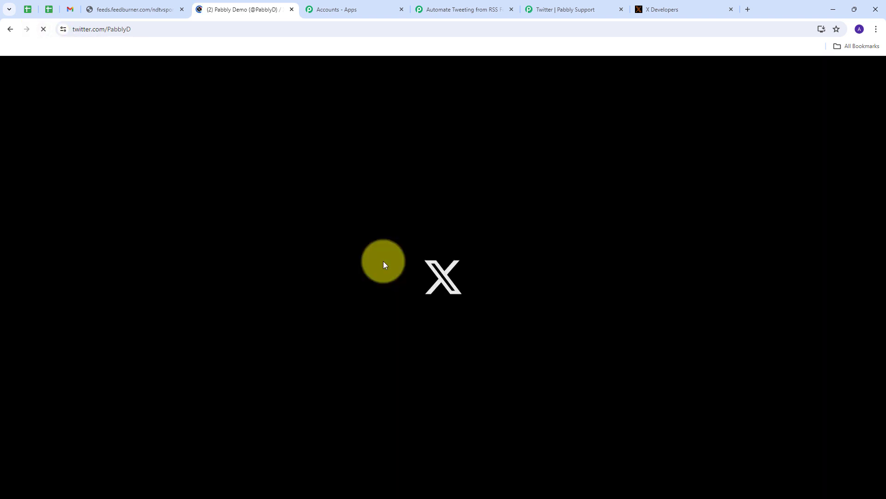
scroll(481, 244, down, 1)
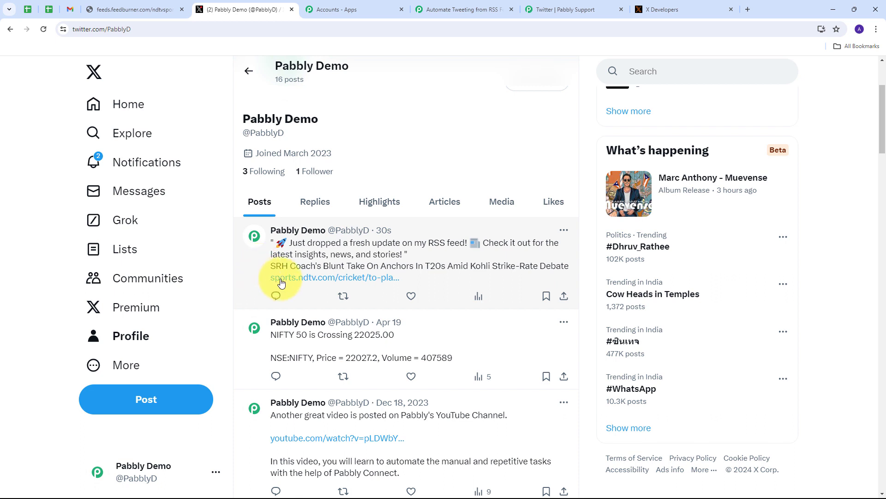
Follow the article link in the newest post, highlight the NDTV Sports headline and return to the X profile
click(309, 279)
drag(220, 304, 357, 359)
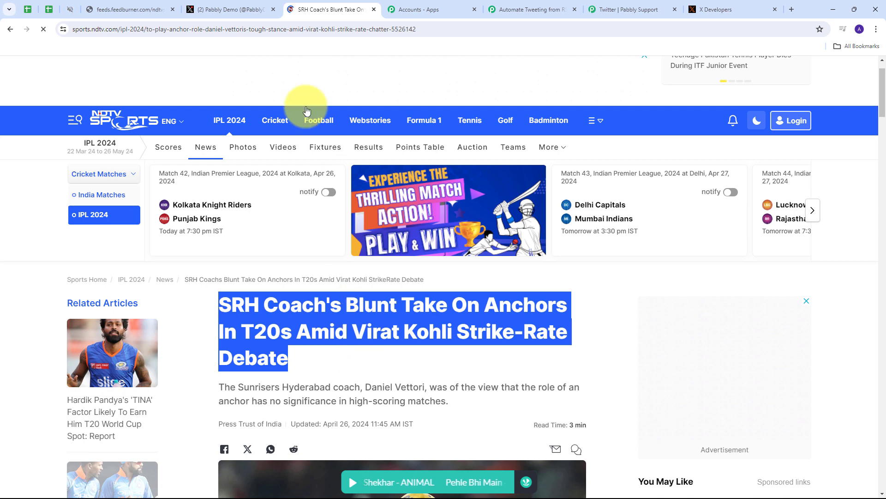
click(239, 9)
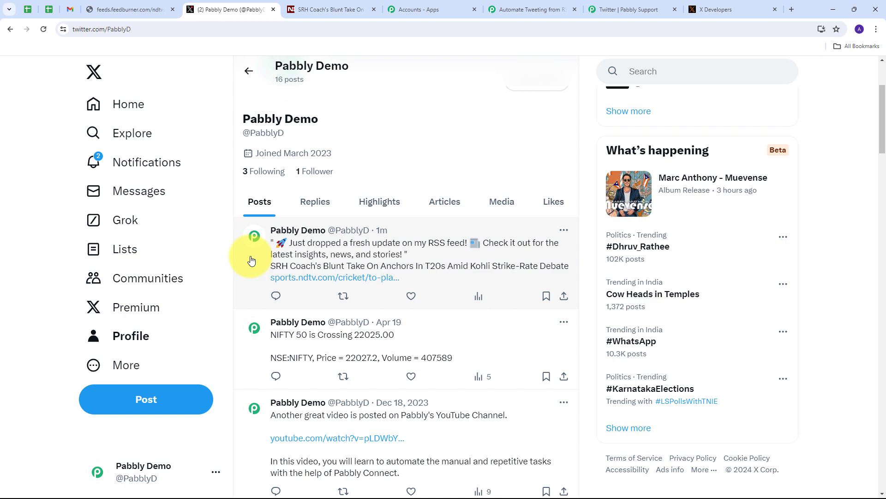
Return to Pabbly Connect and review the workflow's RSS trigger and Create Tweet action
click(496, 8)
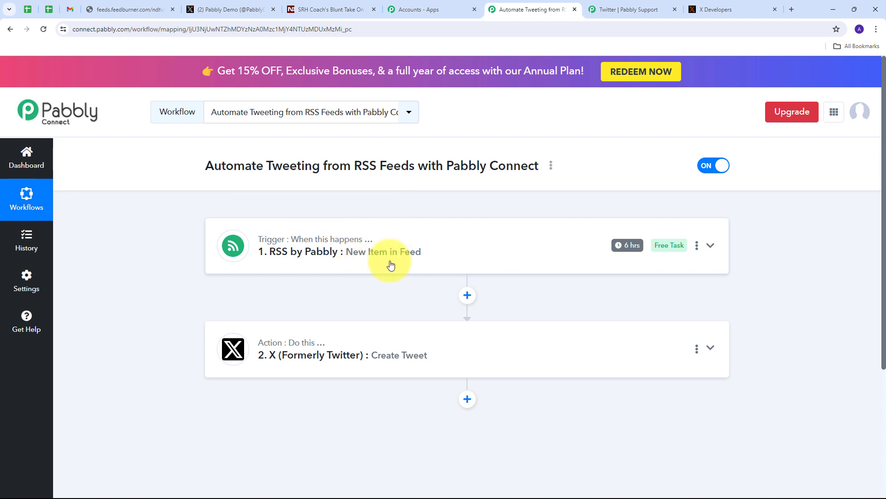
scroll(166, 245, down, 1)
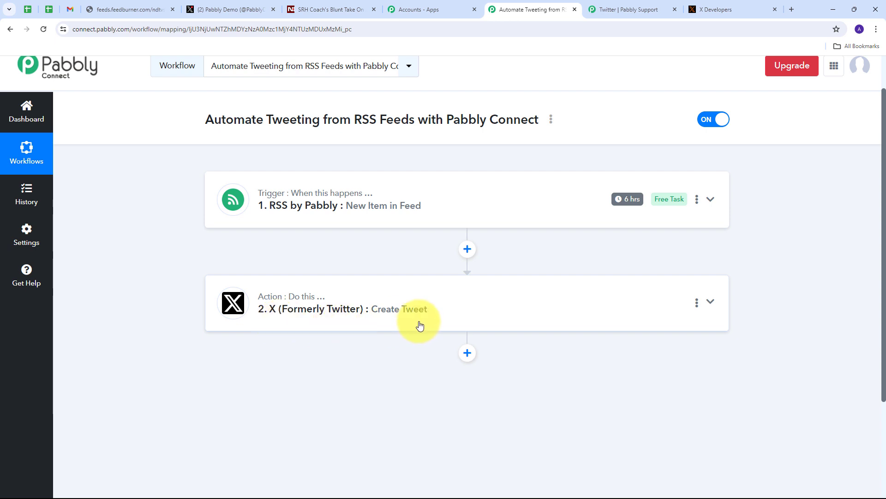
scroll(231, 284, up, 1)
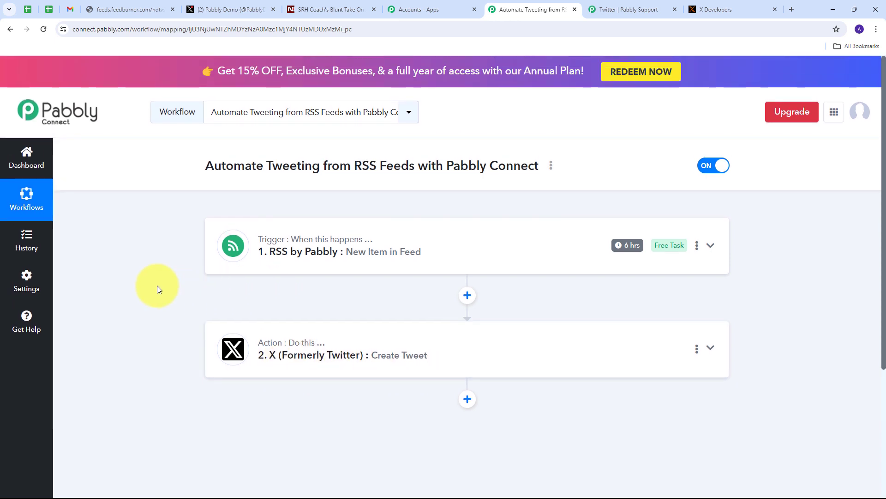